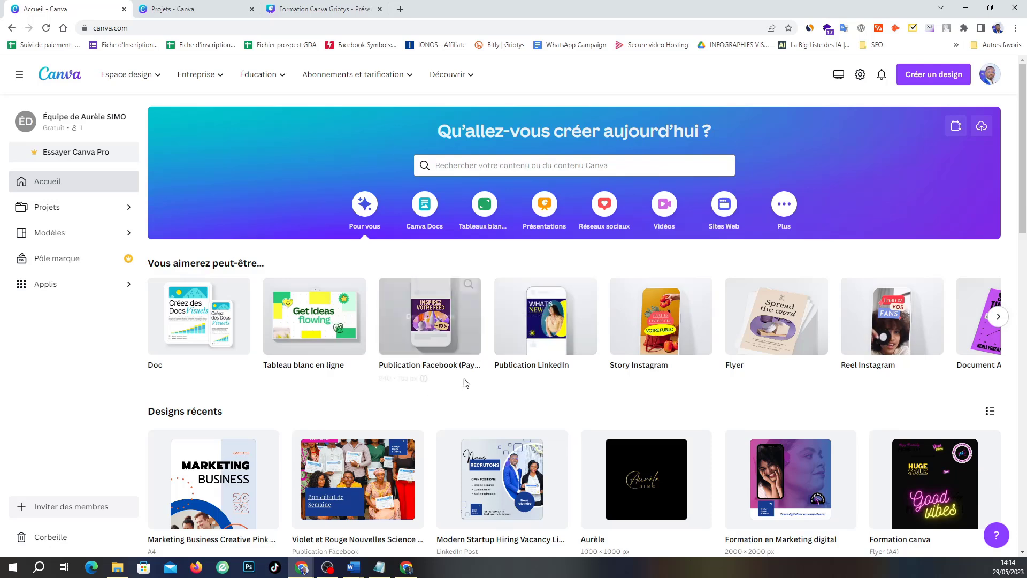
Open the Publication Facebook (Paysage) format and browse its available templates
click(469, 306)
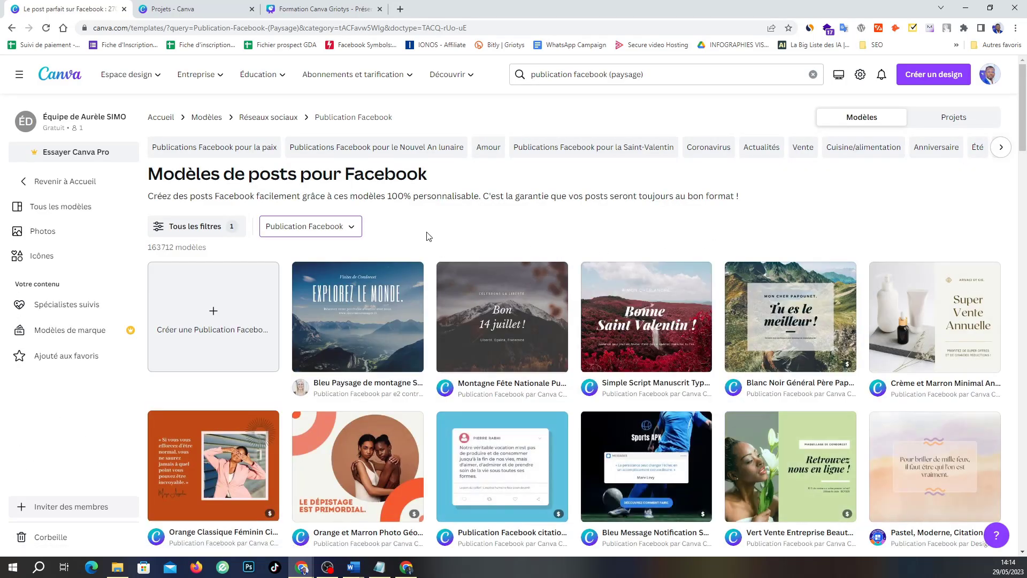
scroll(428, 236, down, 10)
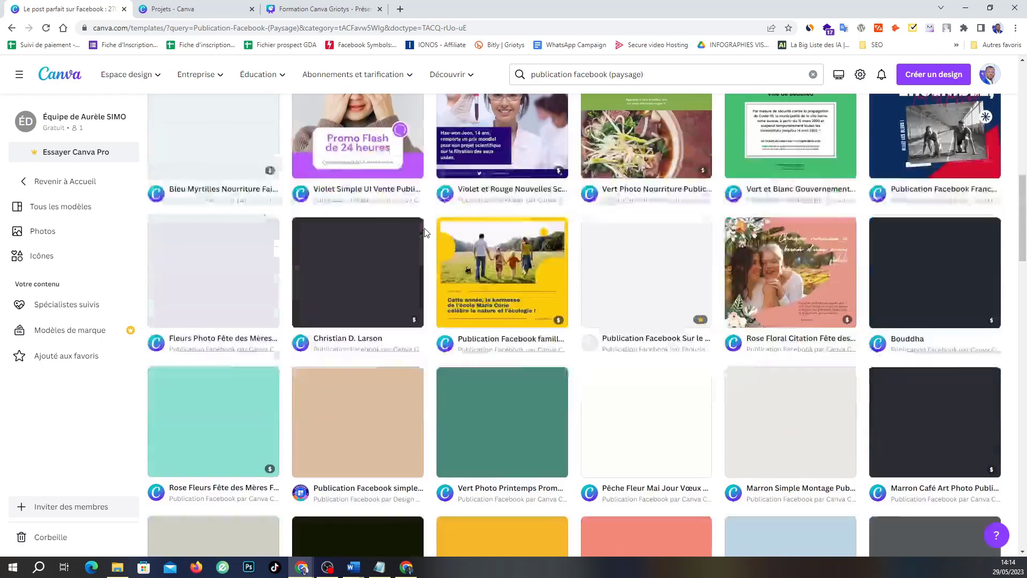
scroll(294, 265, down, 4)
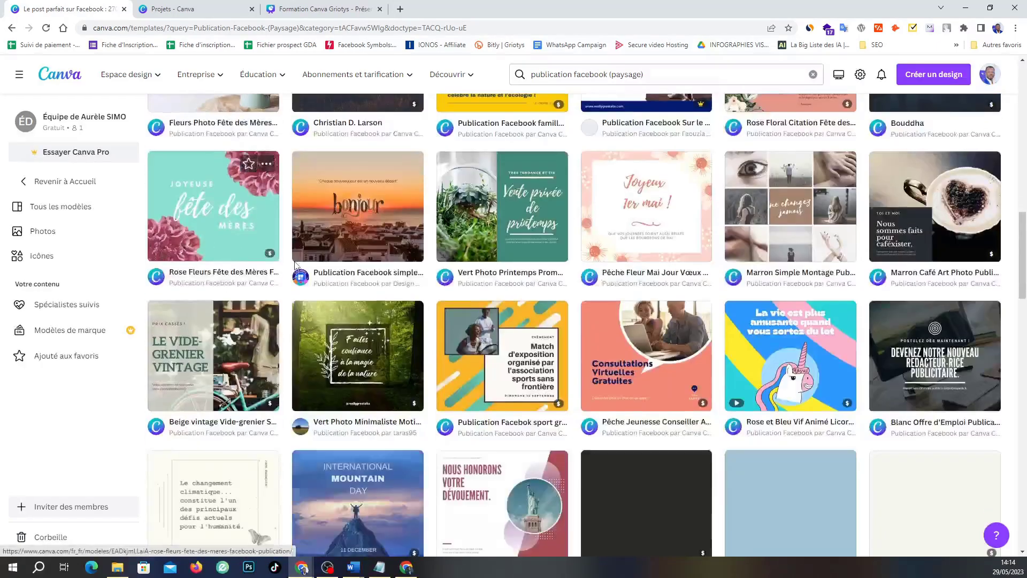
scroll(295, 265, down, 3)
scroll(339, 404, up, 3)
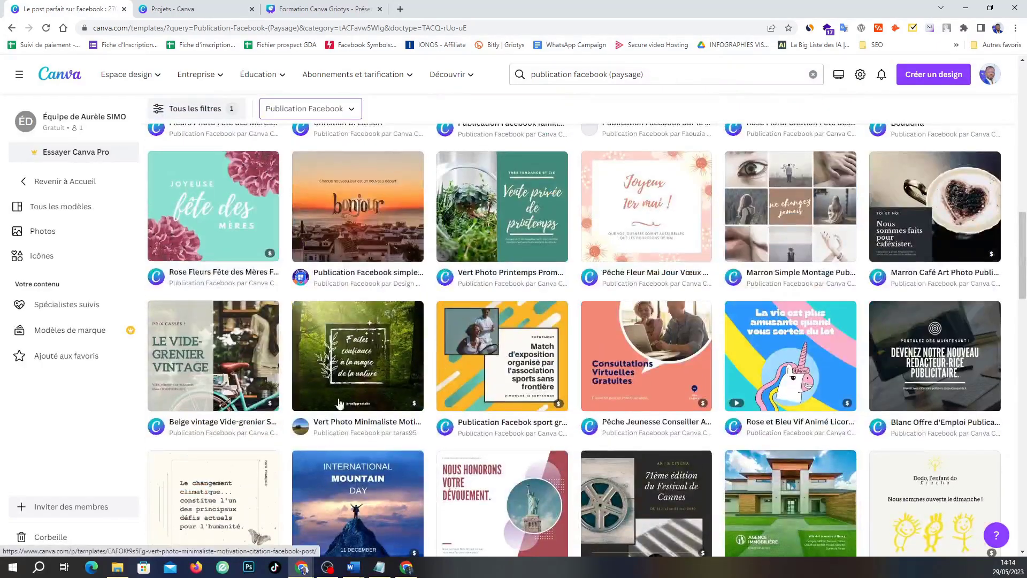
scroll(338, 404, down, 7)
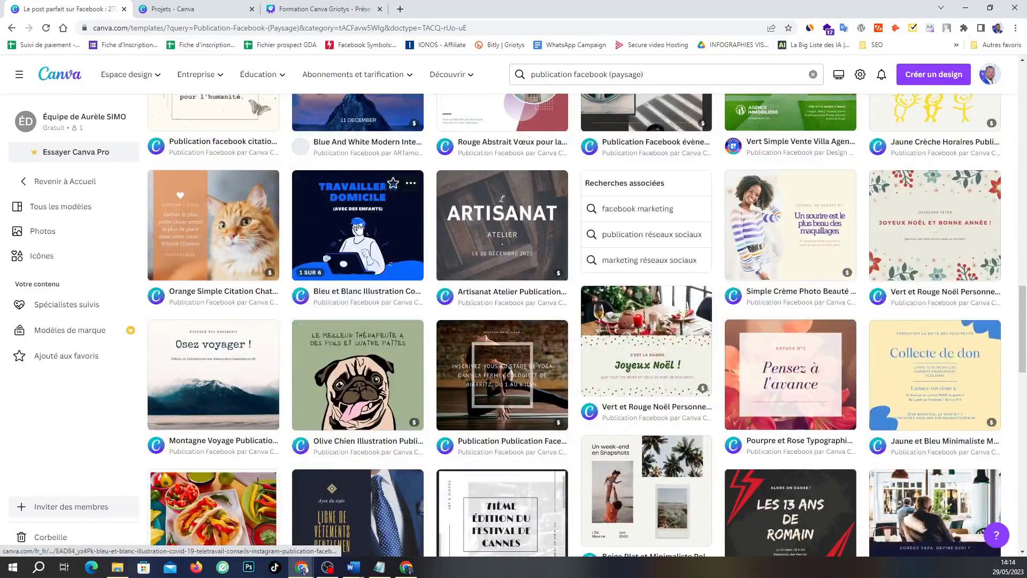
scroll(358, 228, up, 8)
scroll(366, 303, up, 5)
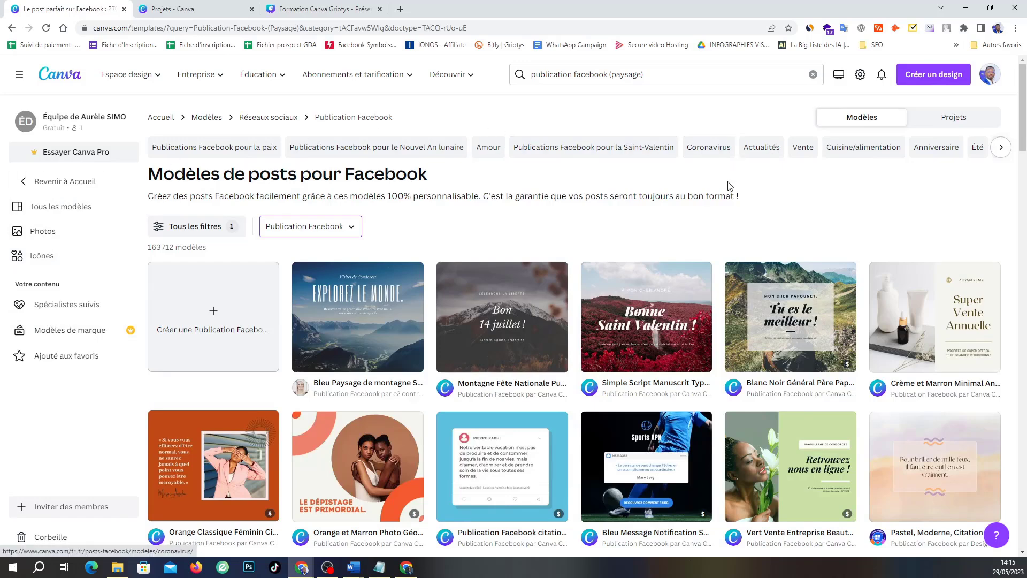
scroll(454, 274, down, 4)
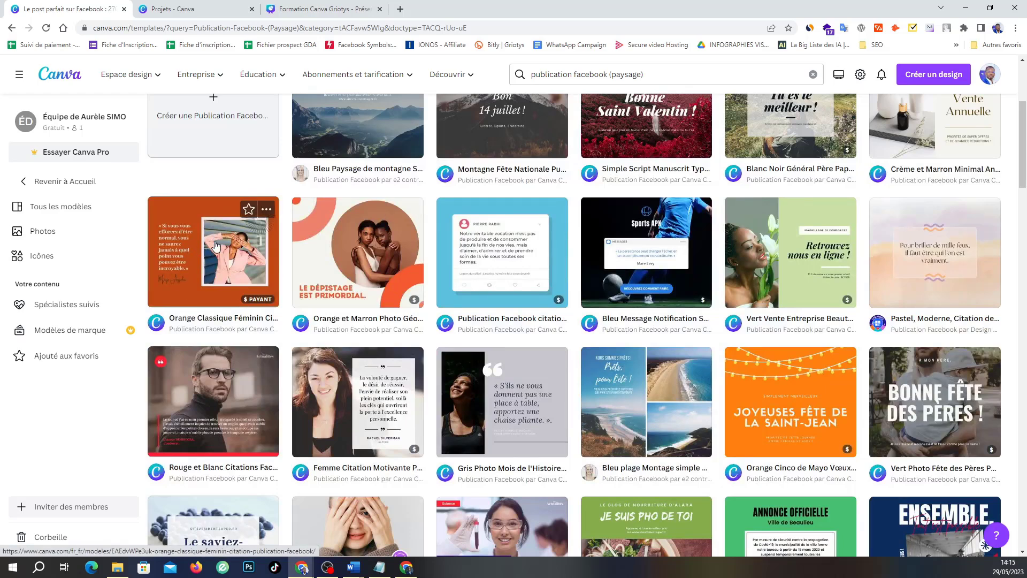
Start a customizable design from the template "Orange Classique Féminin Citation Publication Facebook"
mouse_move(254, 306)
click(171, 232)
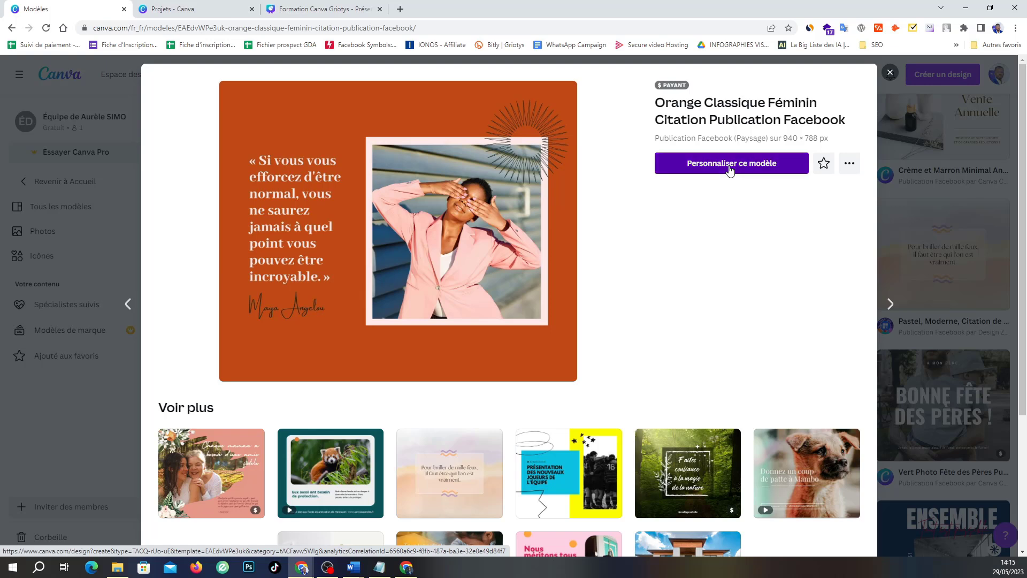
click(753, 170)
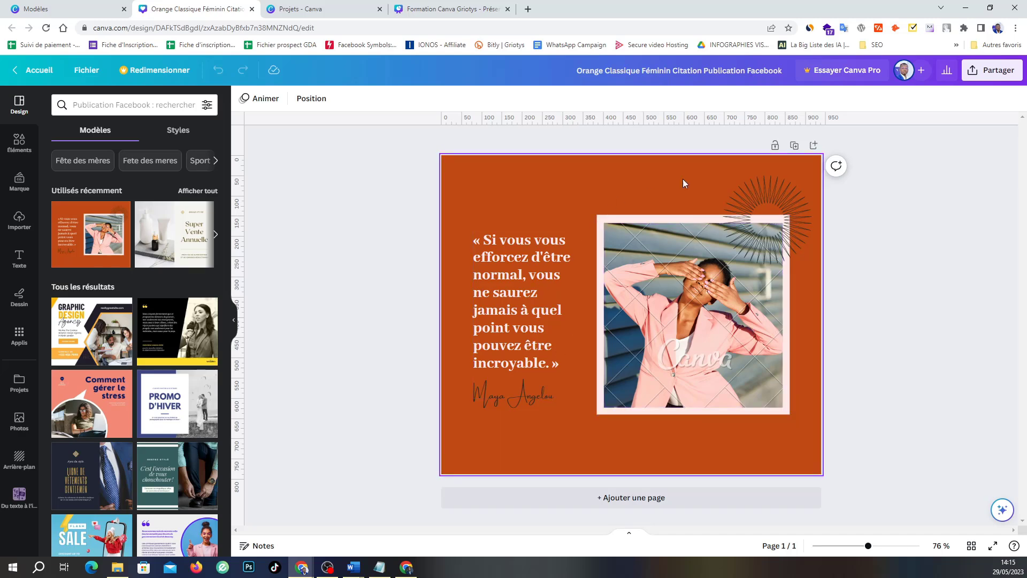
Add a blank page after page 1, and duplicate page 1 with its content
click(814, 145)
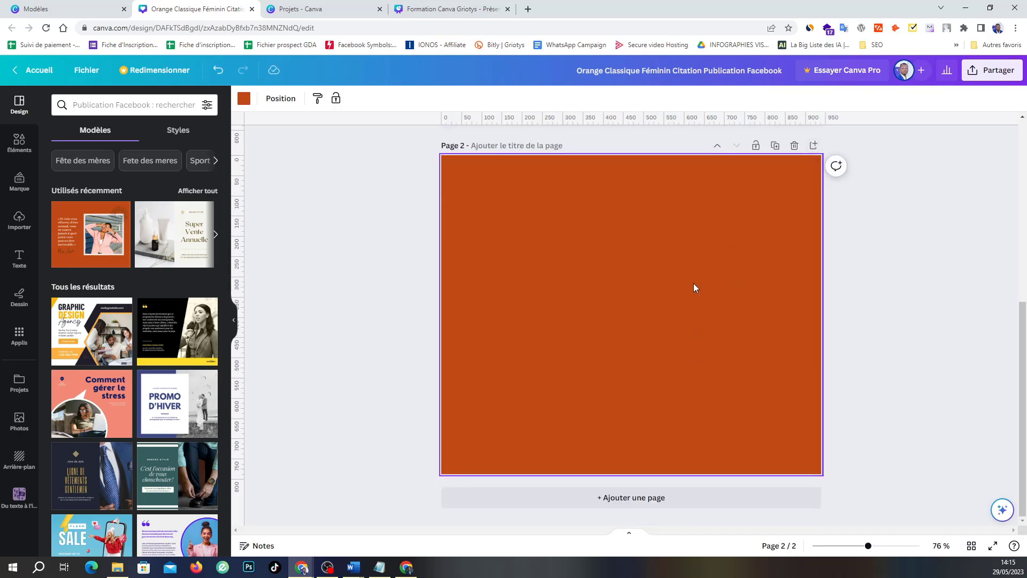
scroll(659, 341, up, 4)
scroll(696, 425, up, 3)
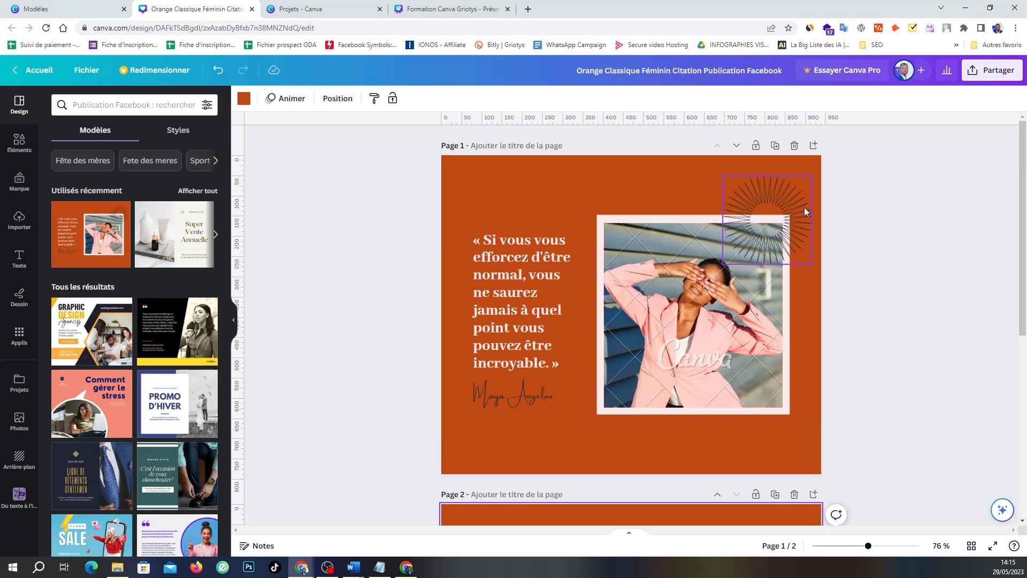
click(775, 145)
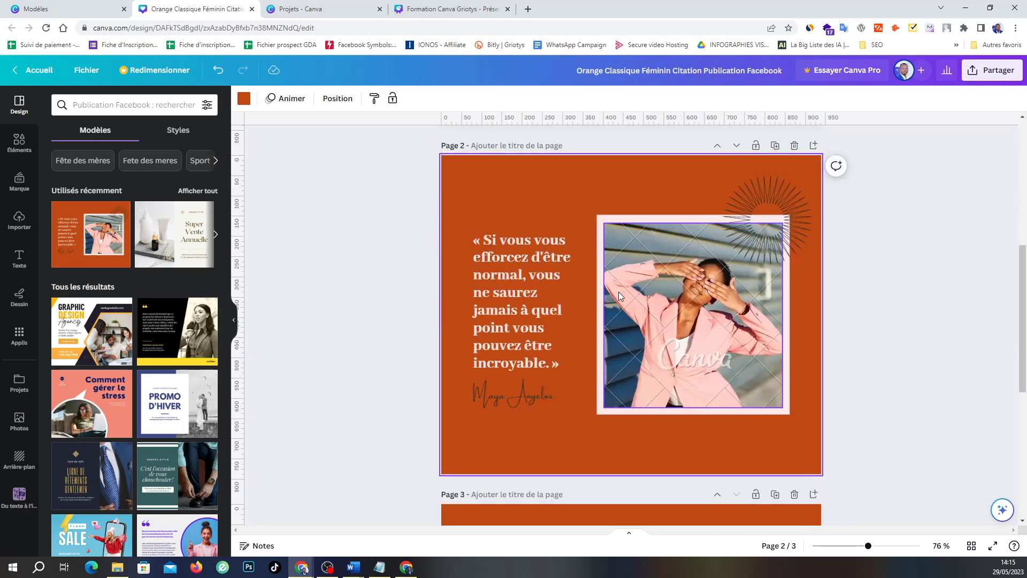
scroll(618, 291, up, 5)
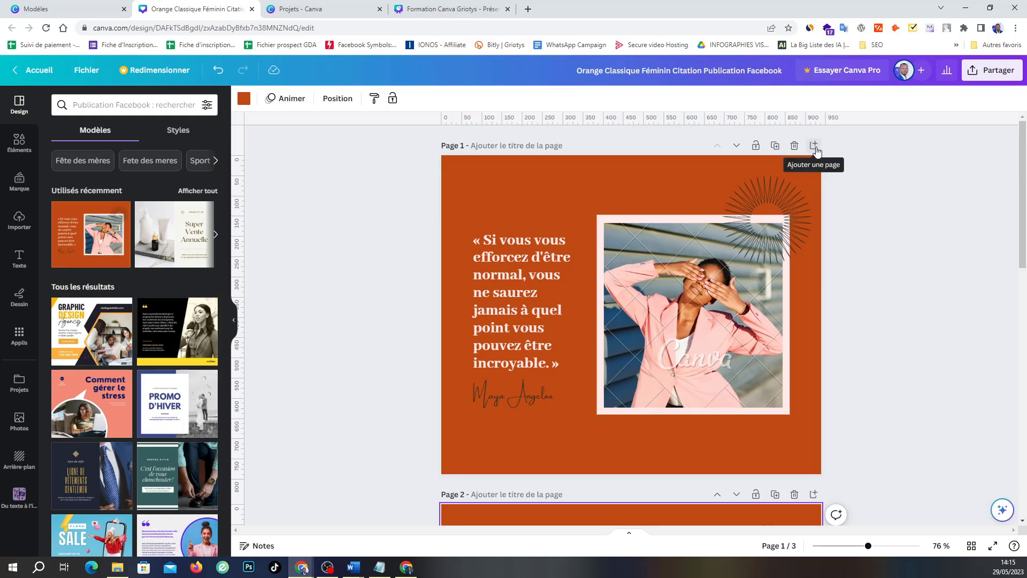
scroll(559, 310, down, 10)
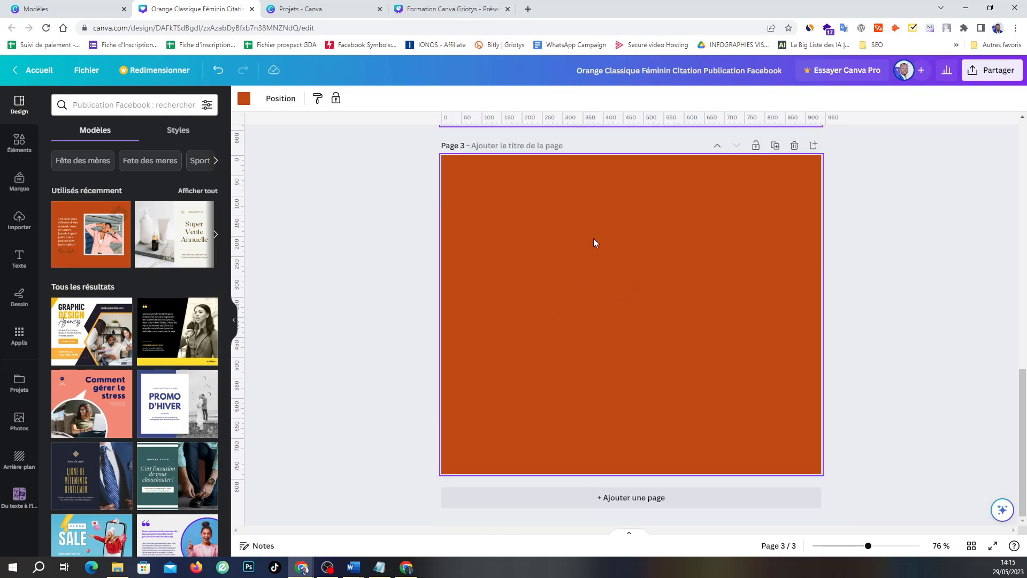
scroll(578, 230, up, 10)
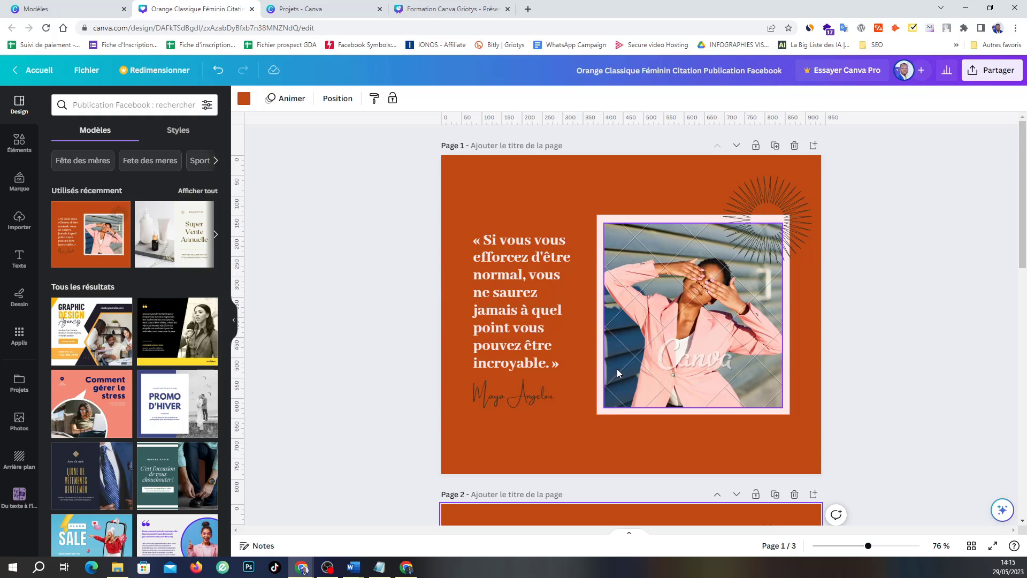
Replace the quote text on page 2 with "Page 2"
scroll(572, 315, down, 4)
click(493, 409)
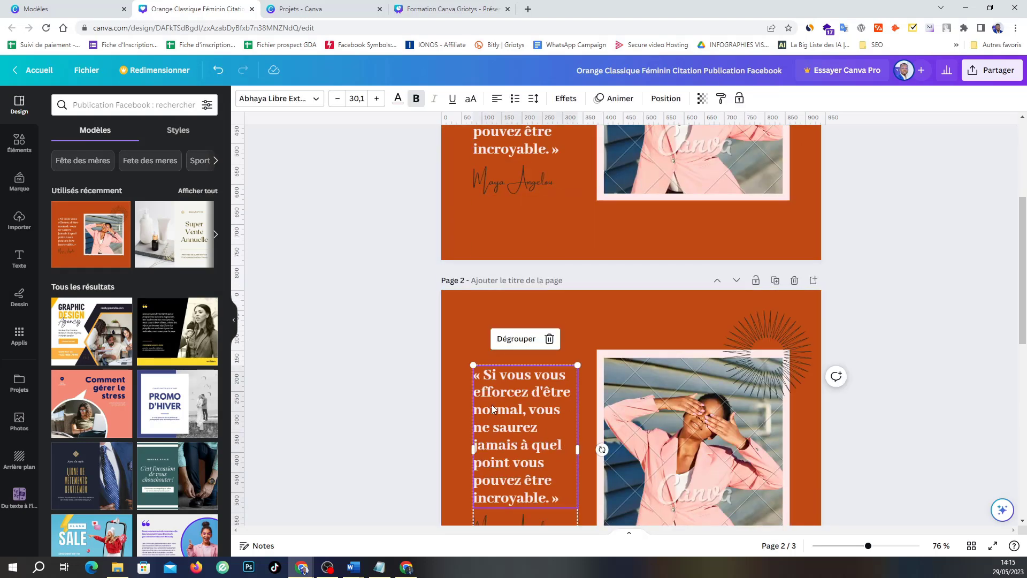
double_click(504, 418)
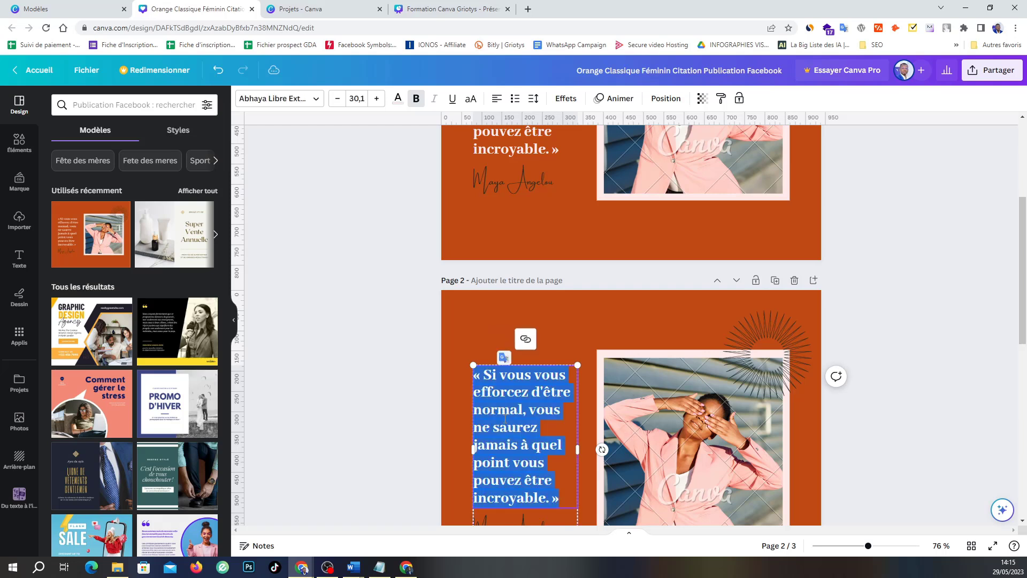
text(Page)
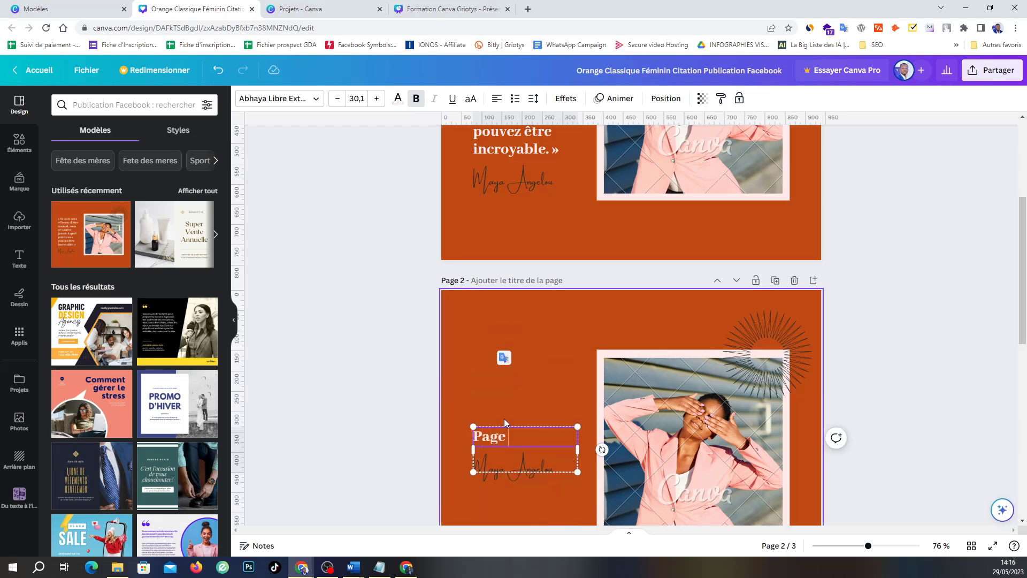
text( 2)
click(562, 352)
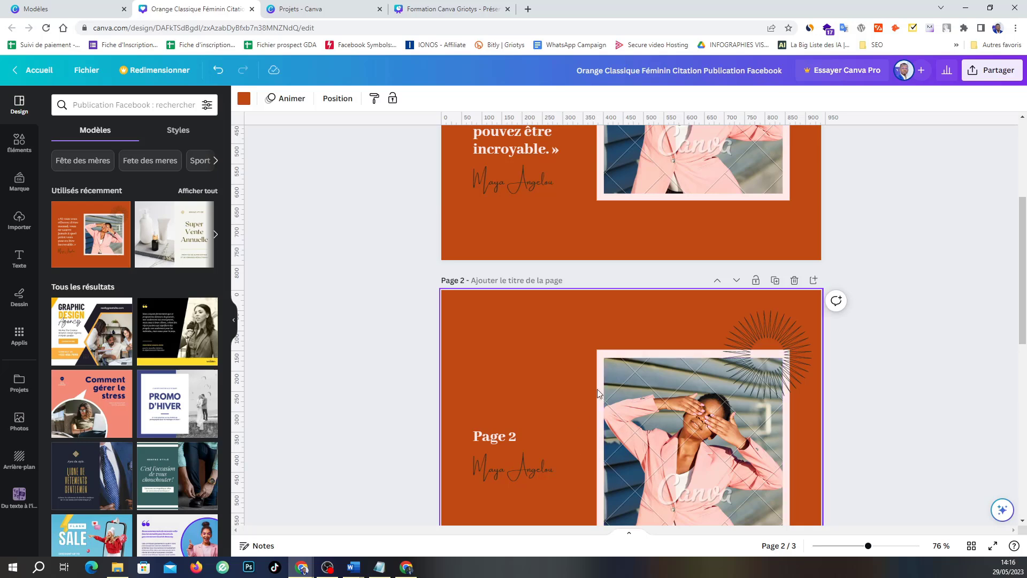
Change the quote text colour on page 1 to the default light grey and apply it to all pages
scroll(610, 350, up, 4)
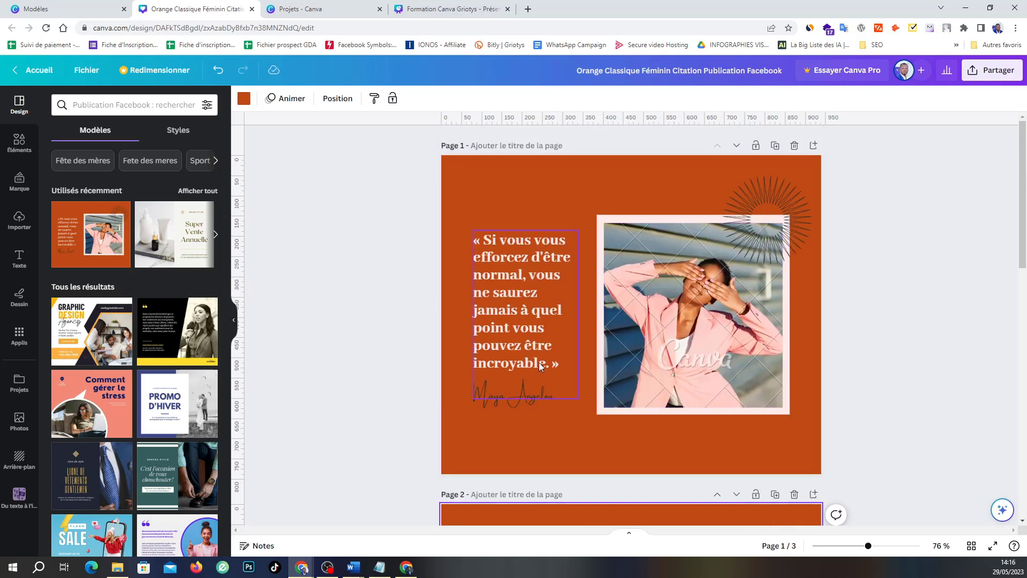
click(515, 259)
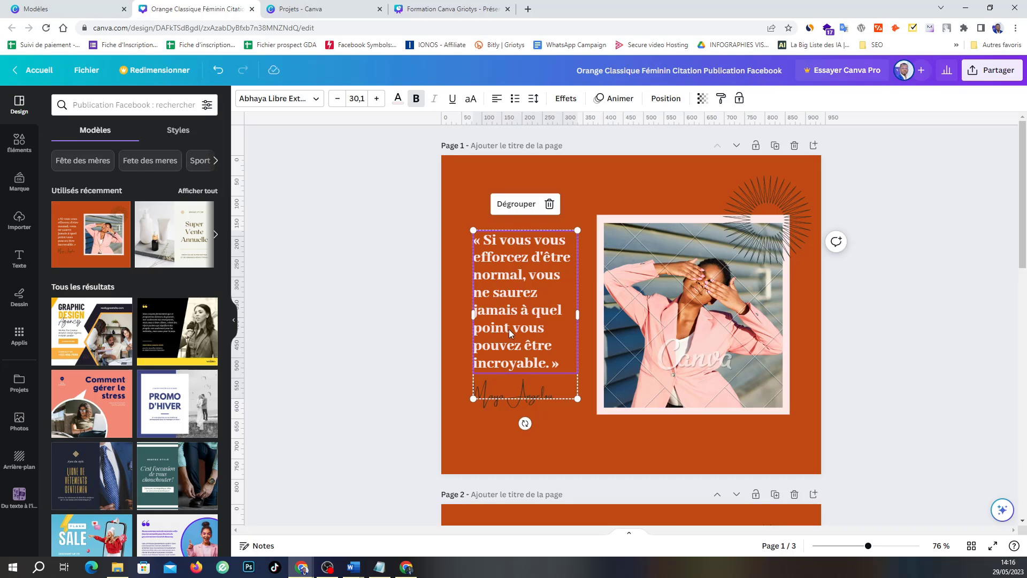
click(397, 100)
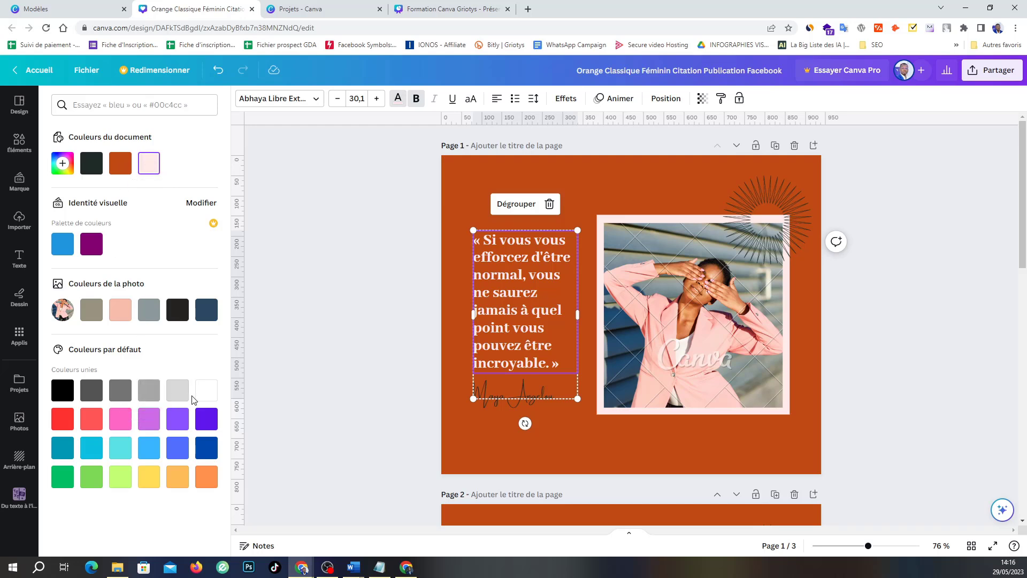
click(178, 393)
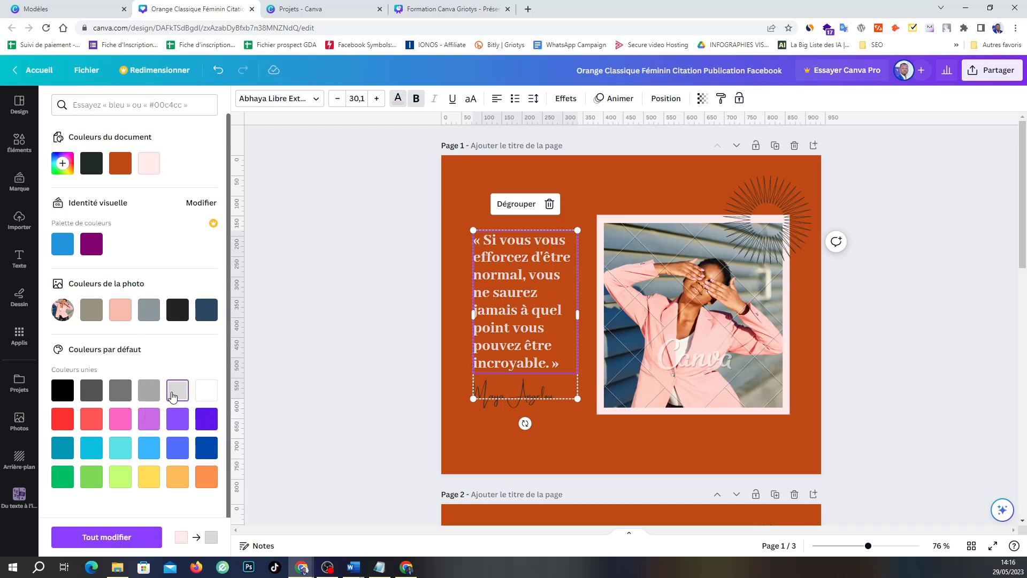
click(109, 538)
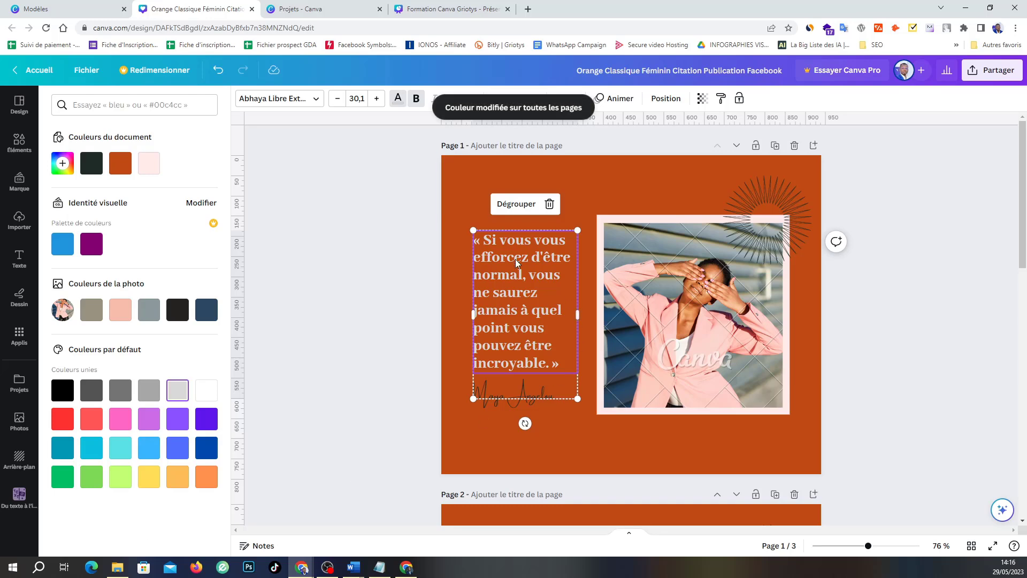
scroll(508, 288, down, 8)
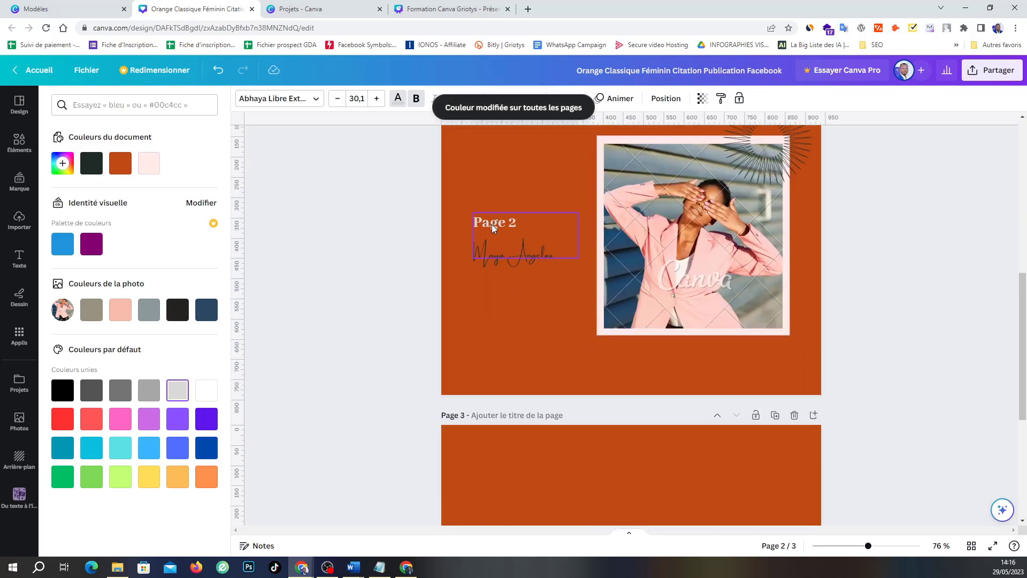
scroll(503, 292, down, 3)
scroll(490, 307, up, 10)
Change the page 1 quote text colour to cobalt blue #004aad and apply it to all pages
click(527, 308)
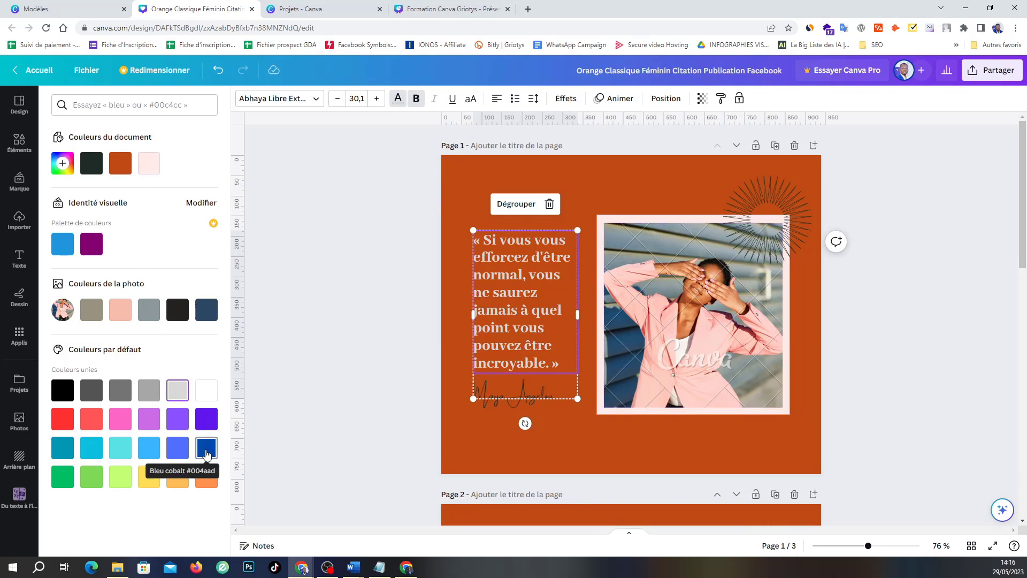
scroll(526, 370, down, 8)
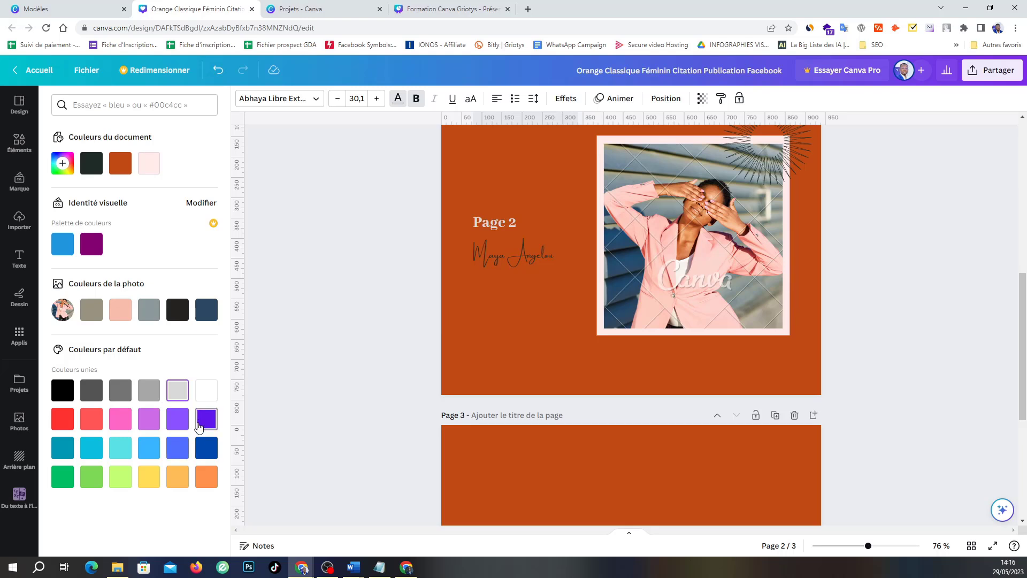
click(206, 450)
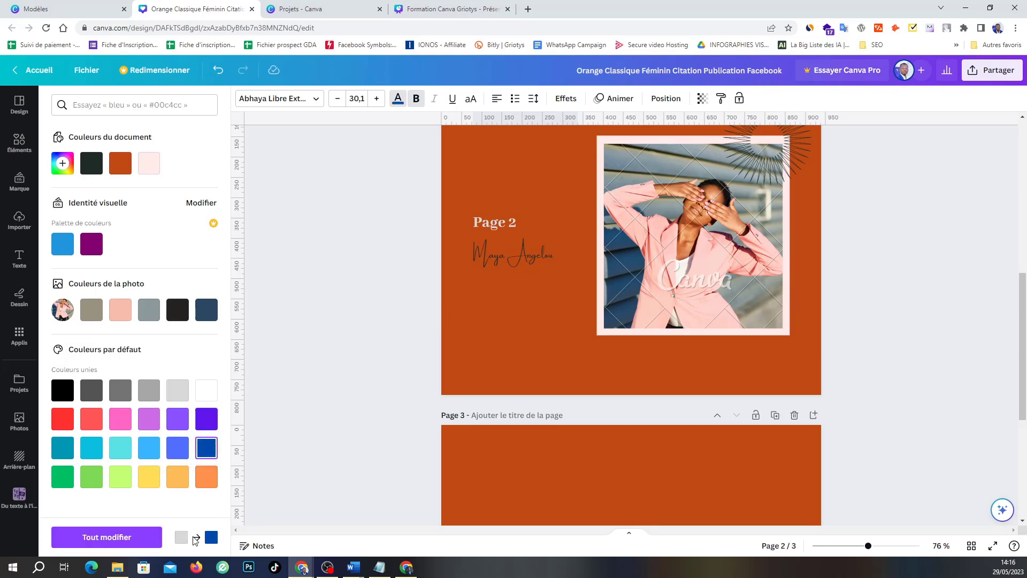
click(100, 537)
scroll(421, 310, up, 5)
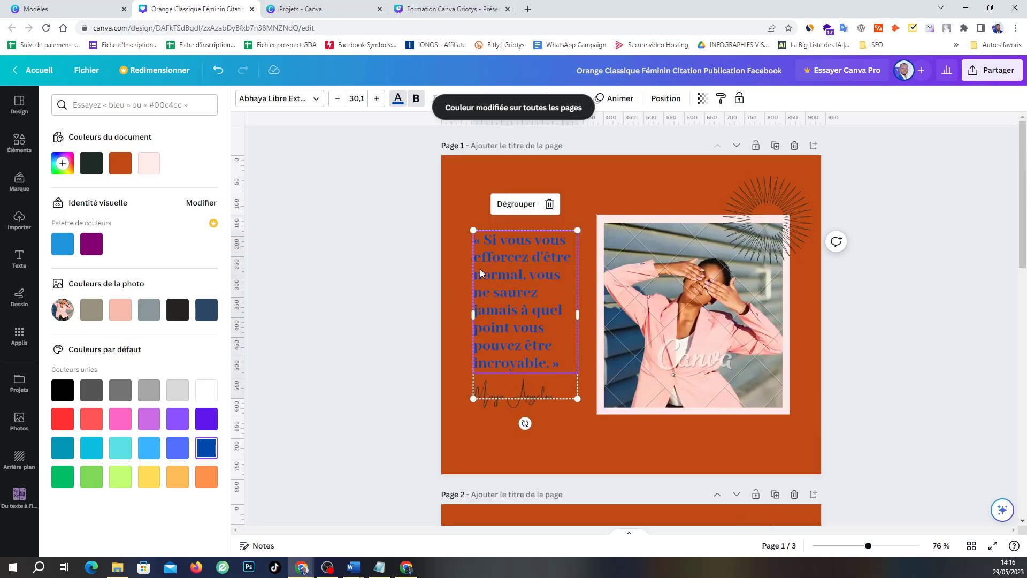
scroll(497, 326, down, 5)
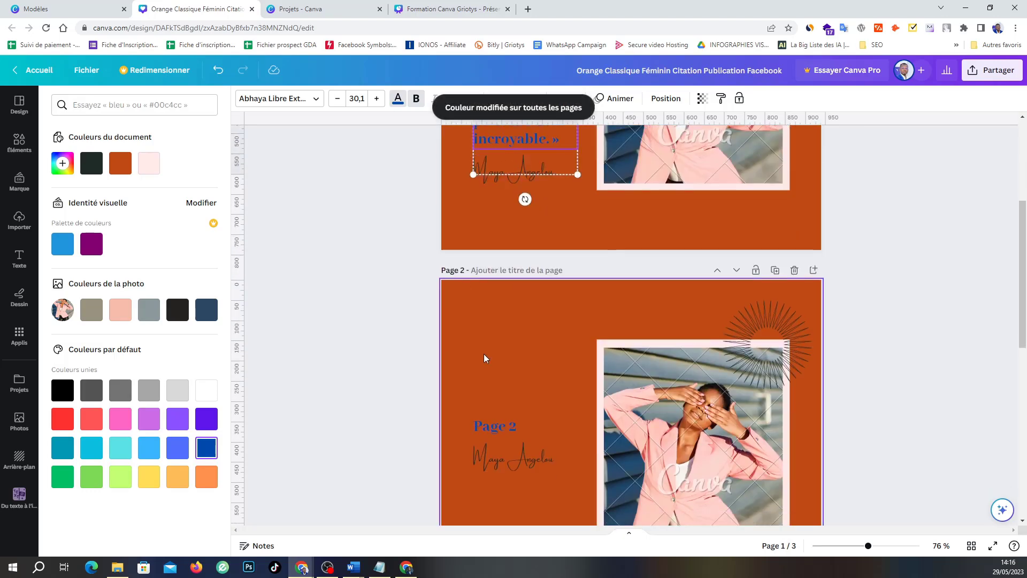
scroll(525, 442, up, 1)
scroll(525, 442, down, 8)
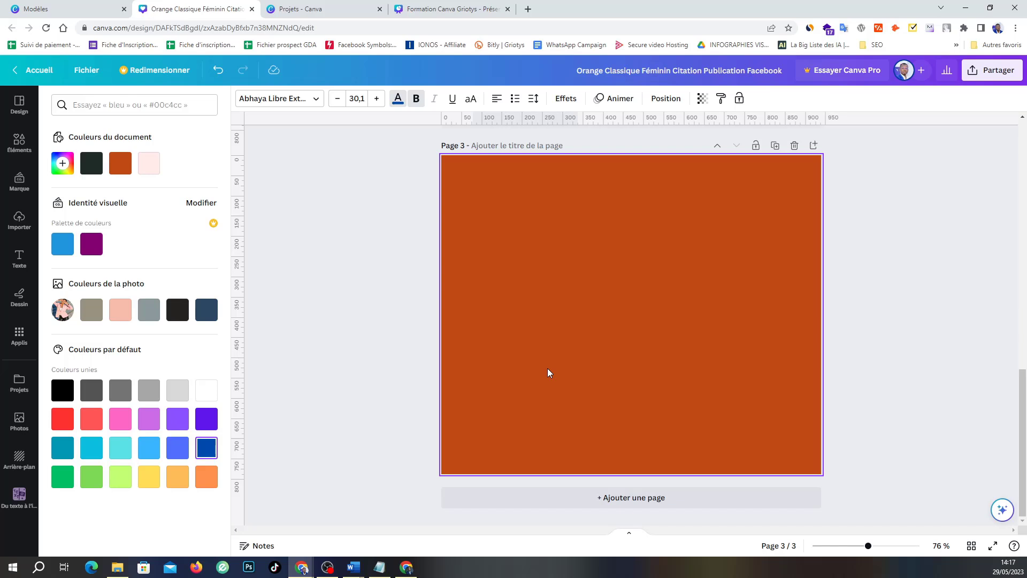
Set the background colour of page 1 to the default turquoise blue
scroll(643, 310, up, 10)
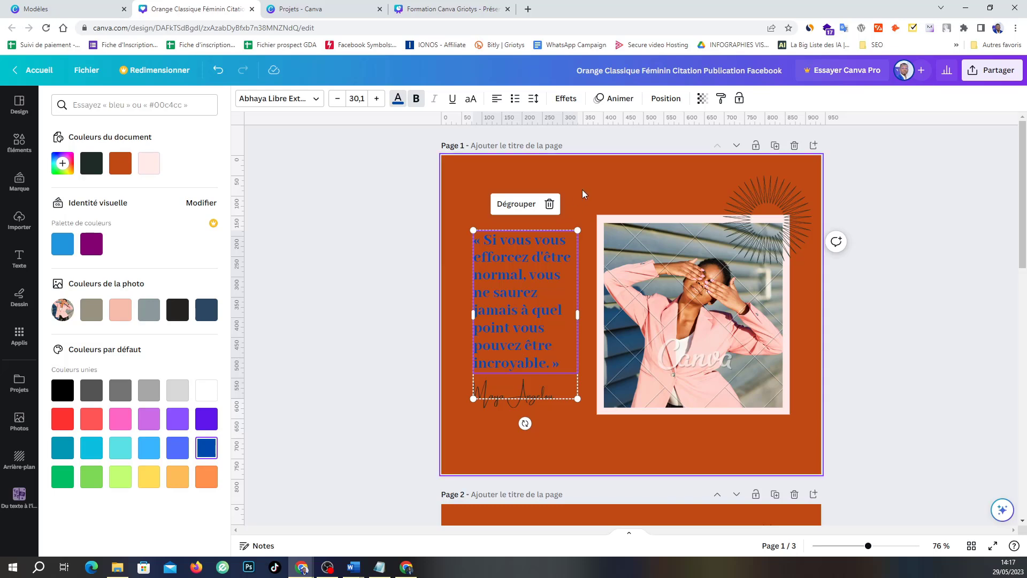
click(592, 181)
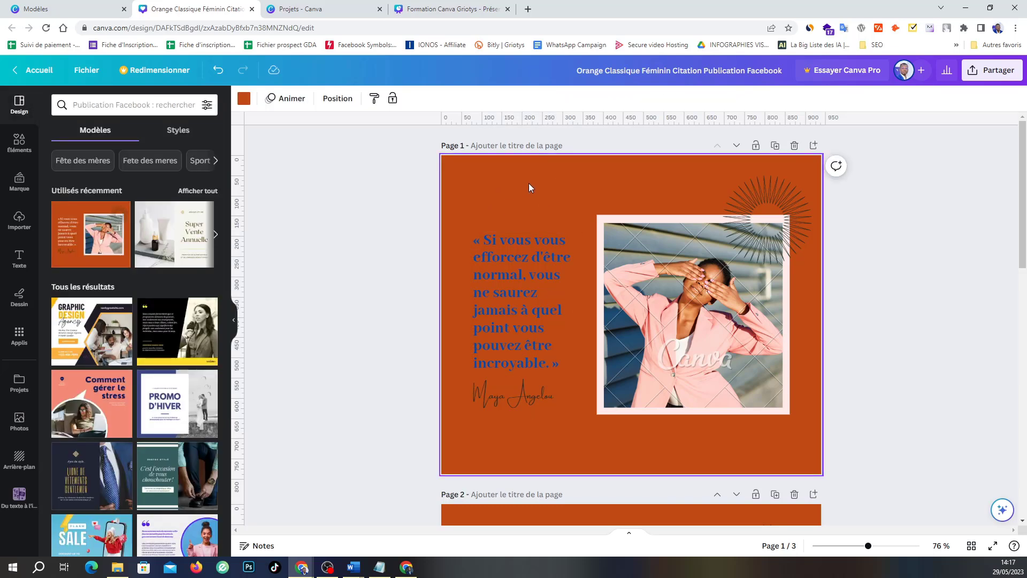
click(244, 98)
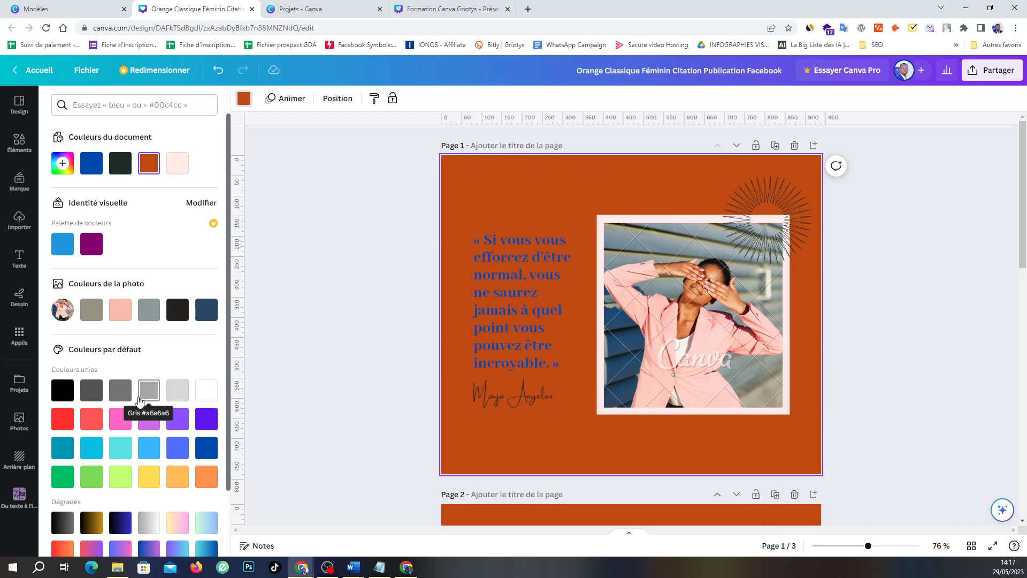
click(92, 448)
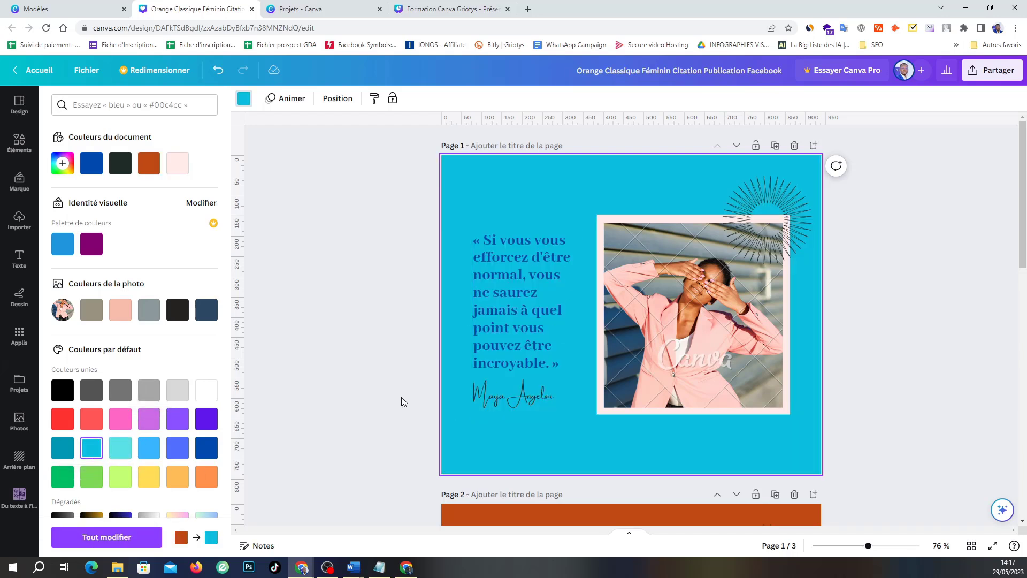
click(375, 367)
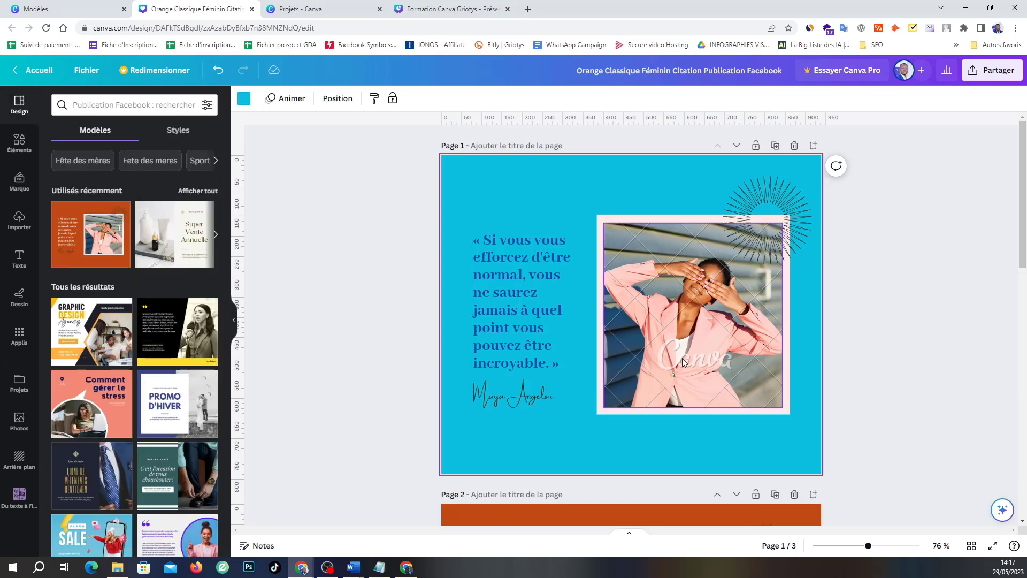
scroll(682, 358, down, 8)
scroll(624, 362, up, 8)
scroll(544, 311, down, 5)
scroll(544, 313, down, 6)
scroll(542, 321, up, 10)
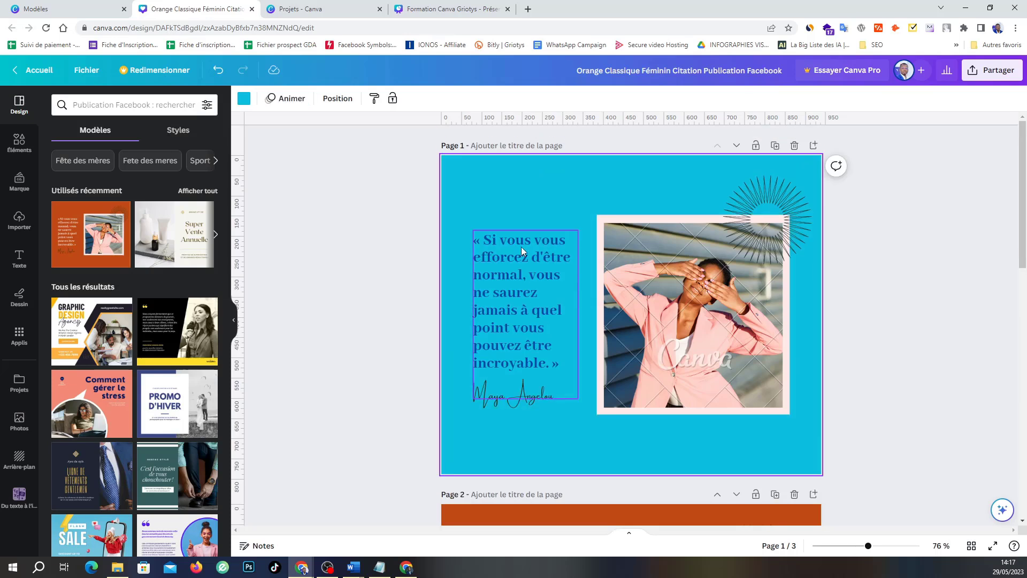
Try the photo's dark blue, default light turquoise, dark green #1d2b25 and brand-palette blue as page 1 background colours
click(244, 98)
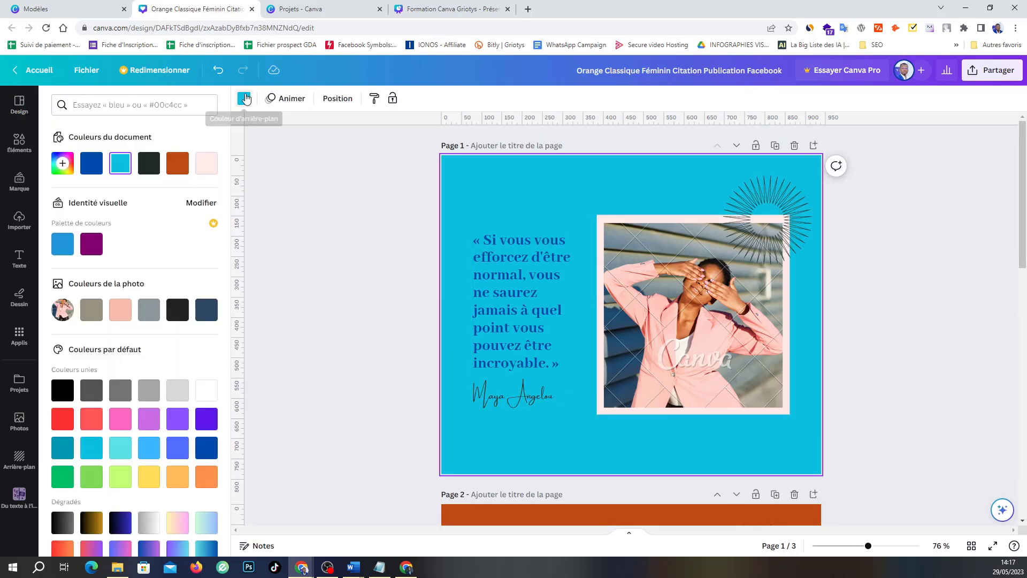
click(210, 311)
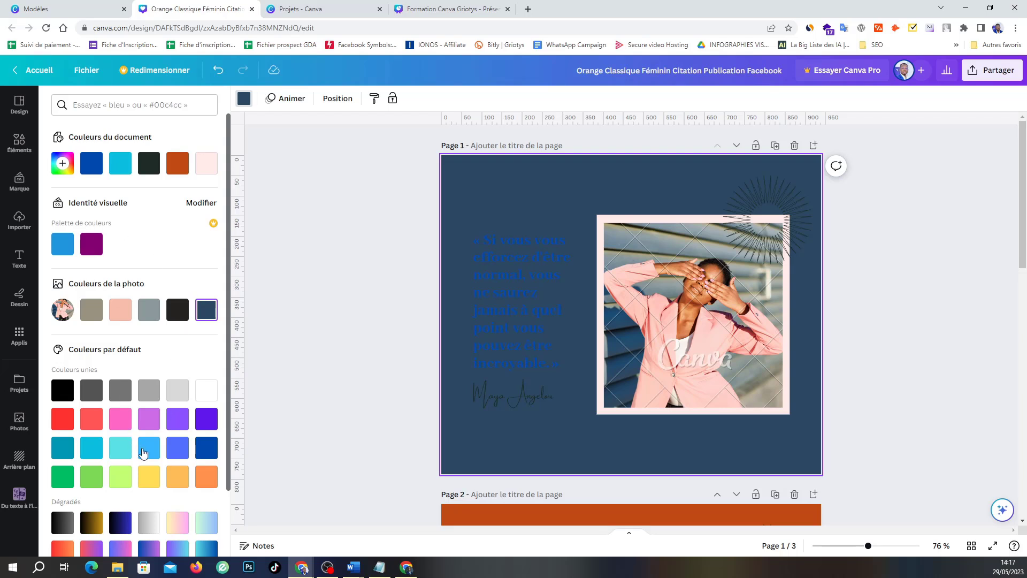
click(120, 447)
scroll(148, 405, down, 2)
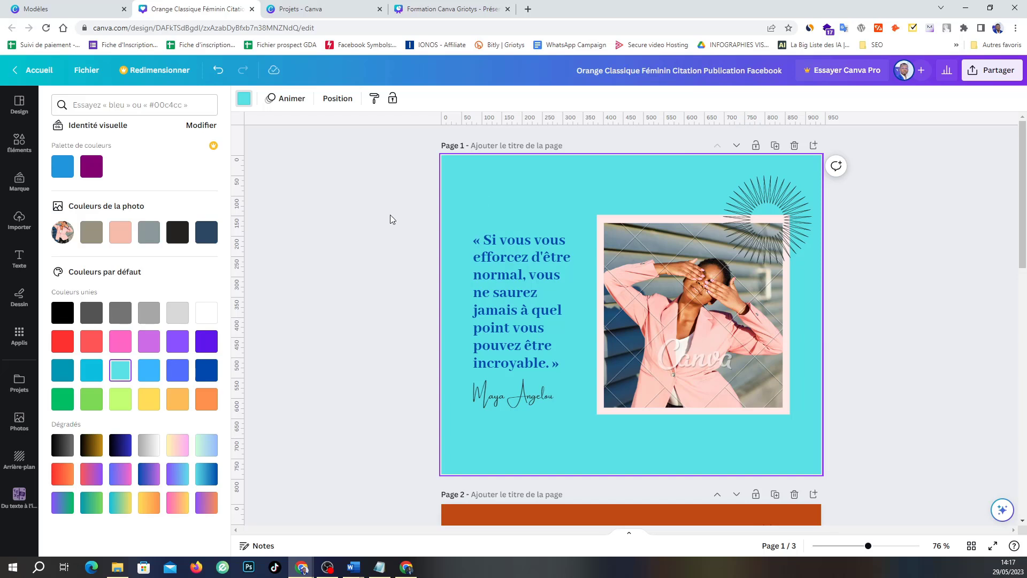
scroll(126, 245, up, 2)
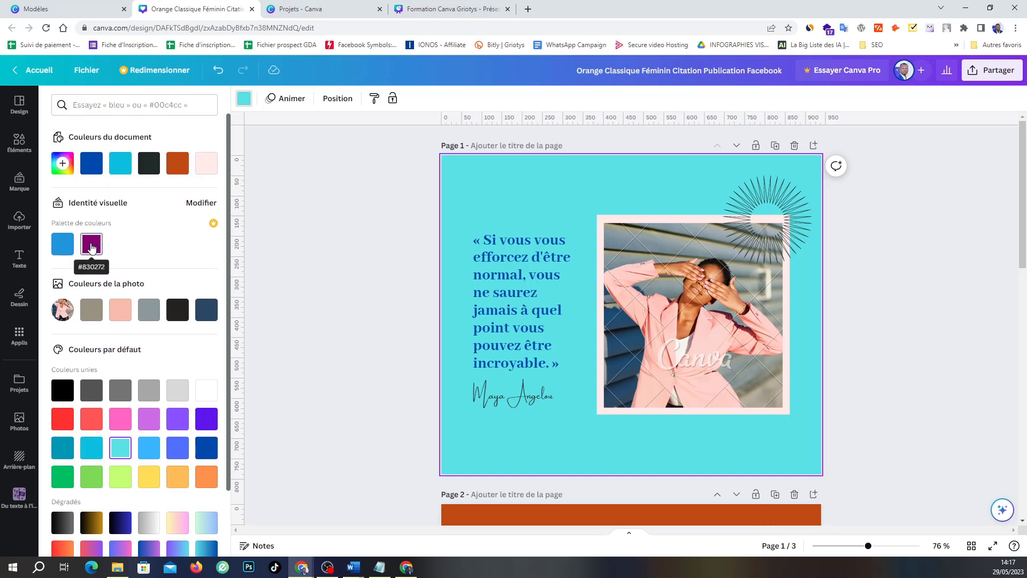
click(149, 163)
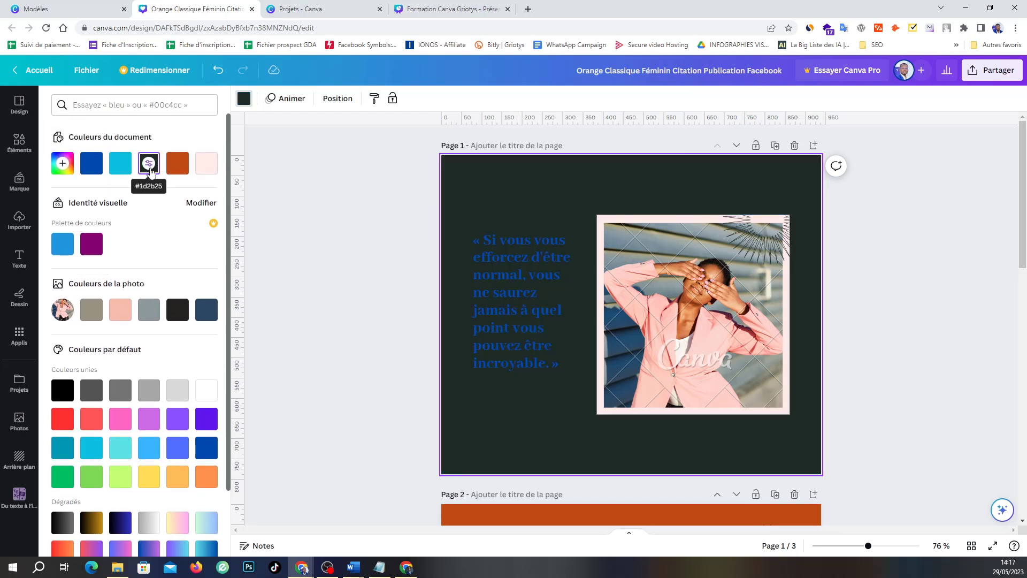
click(68, 248)
Set the background of blank page 3 to the brand-palette purple #830272
scroll(606, 294, down, 10)
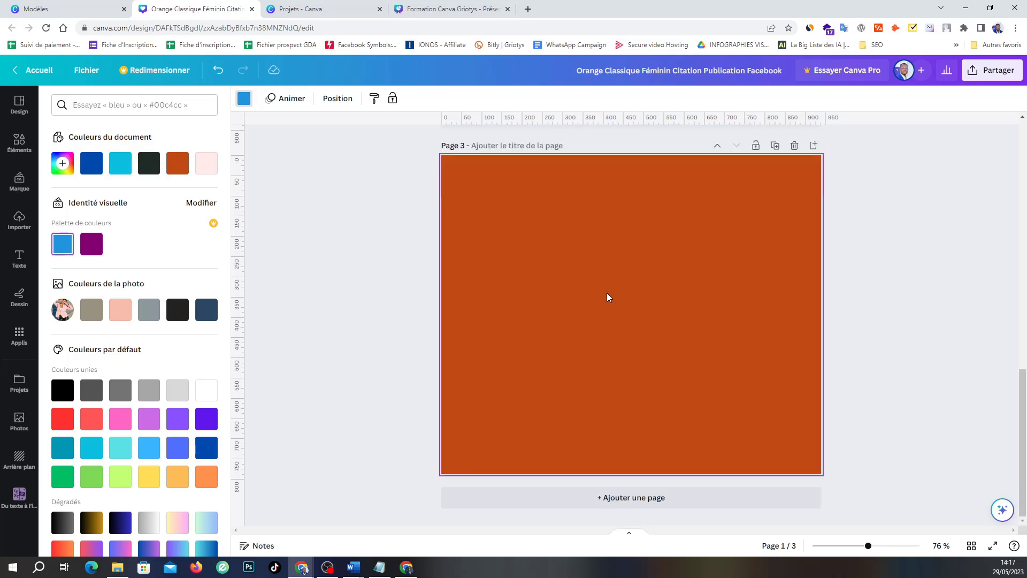
click(474, 445)
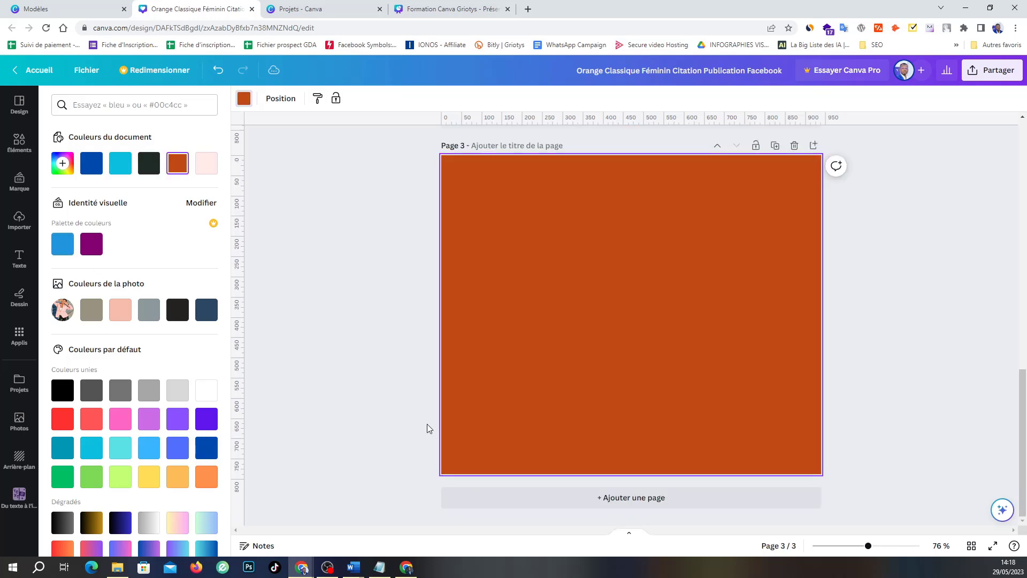
click(88, 245)
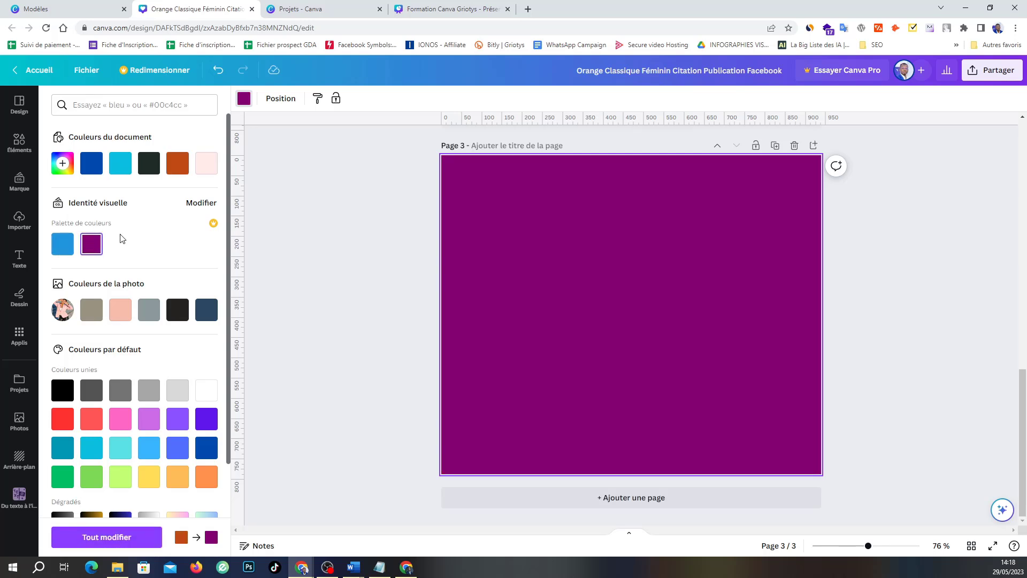
Set the background of page 1 to the brand-palette purple #830272
scroll(561, 282, up, 10)
click(560, 282)
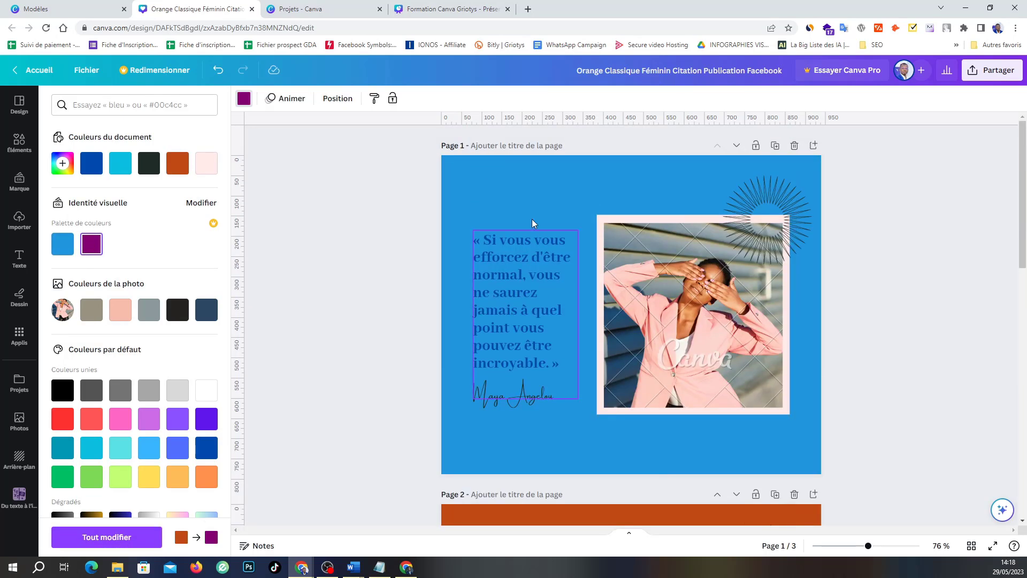
click(92, 244)
Try the default violet and brand-palette blue on page 2, and set its background to the brand-palette purple #830272
scroll(203, 341, down, 2)
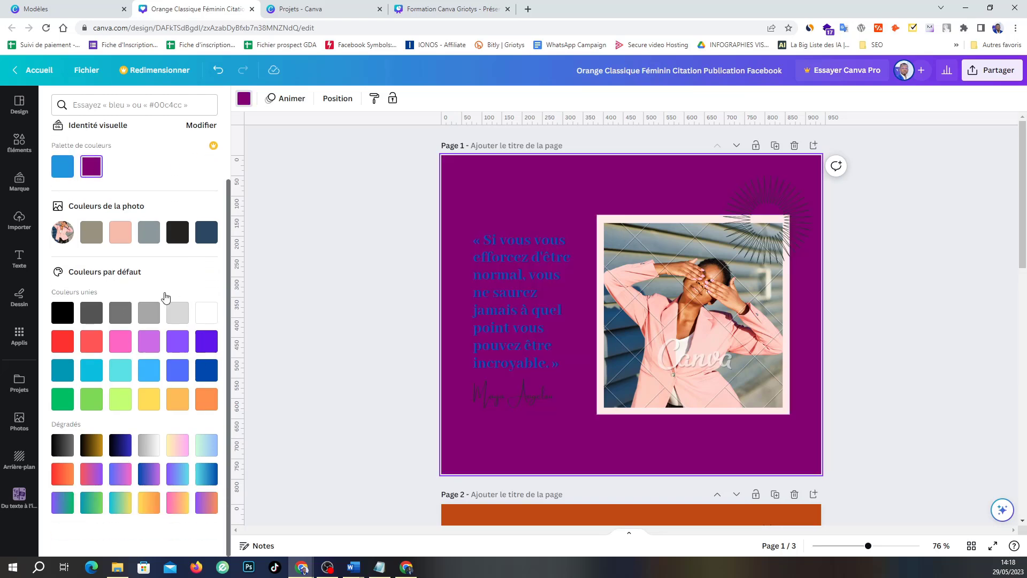
scroll(476, 374, down, 10)
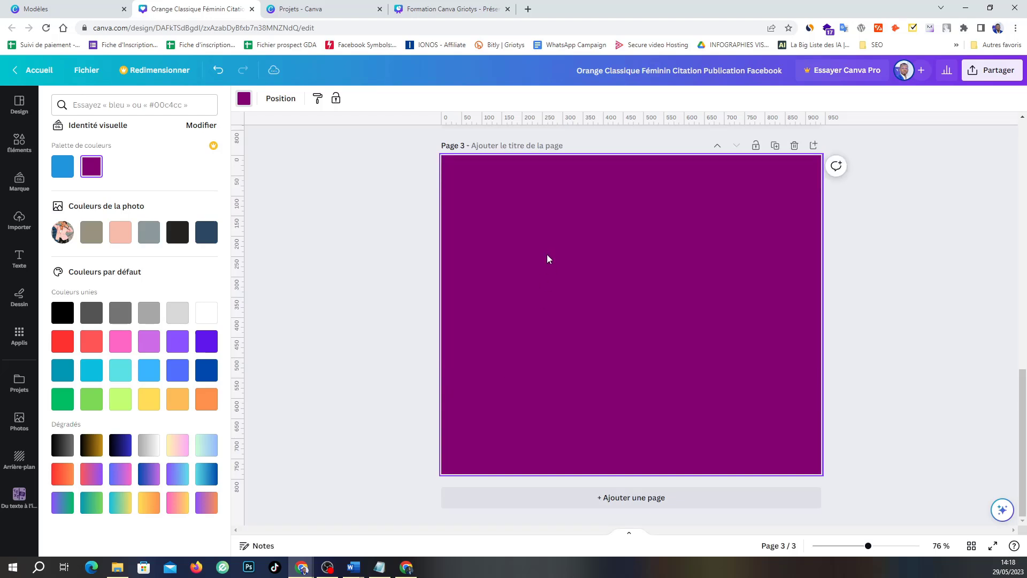
scroll(546, 256, up, 10)
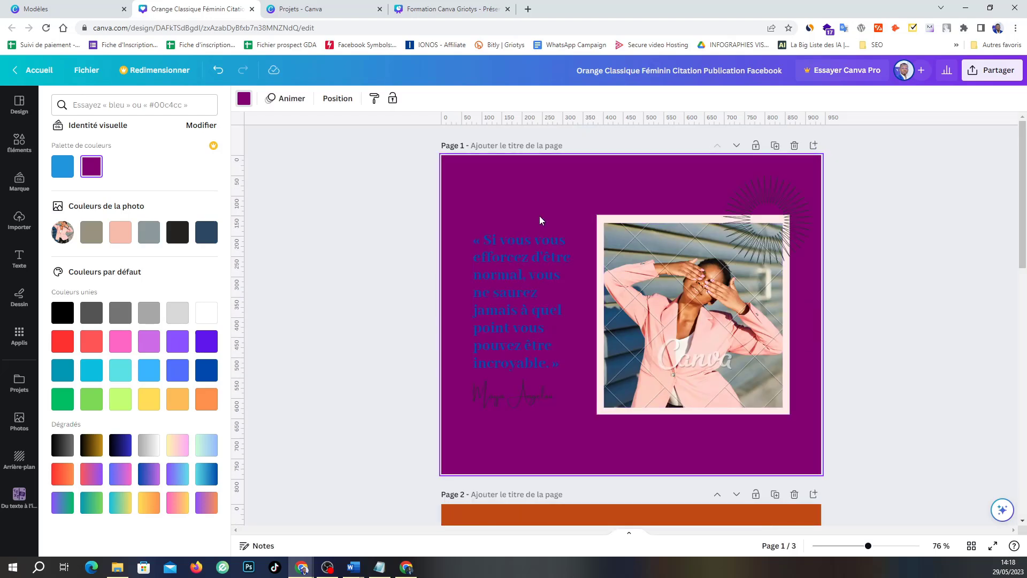
scroll(555, 341, down, 10)
scroll(573, 309, up, 6)
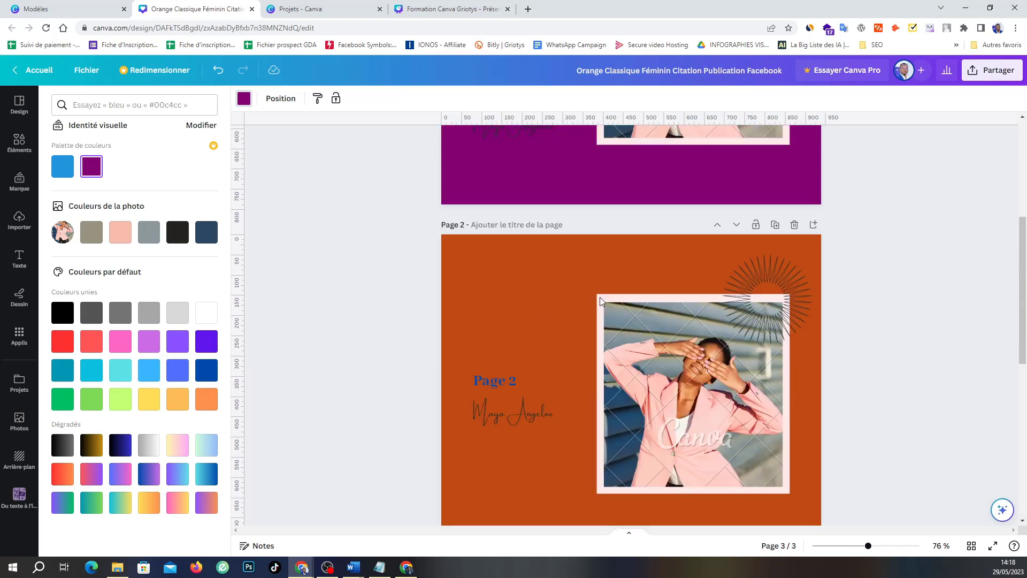
click(512, 260)
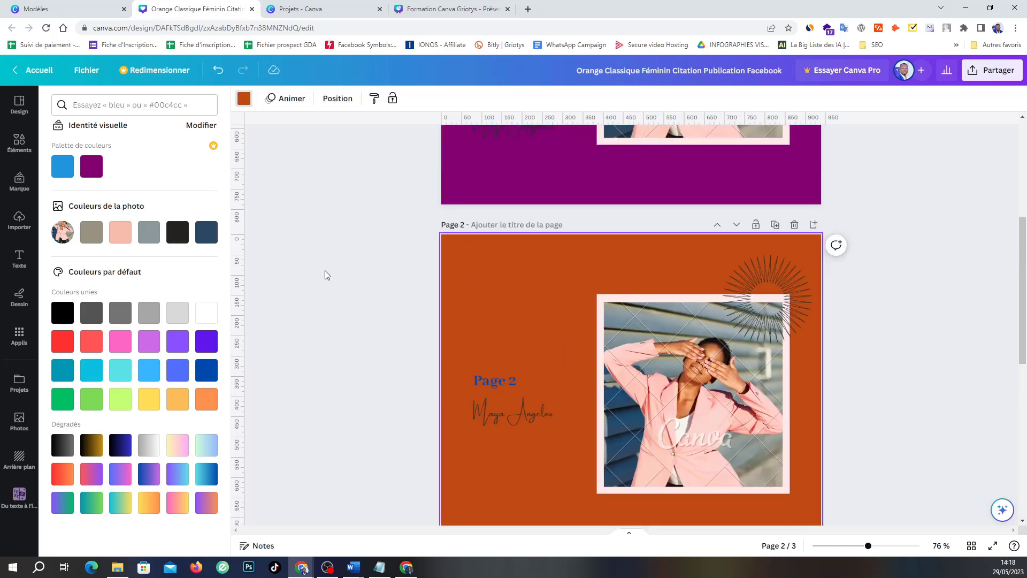
click(214, 347)
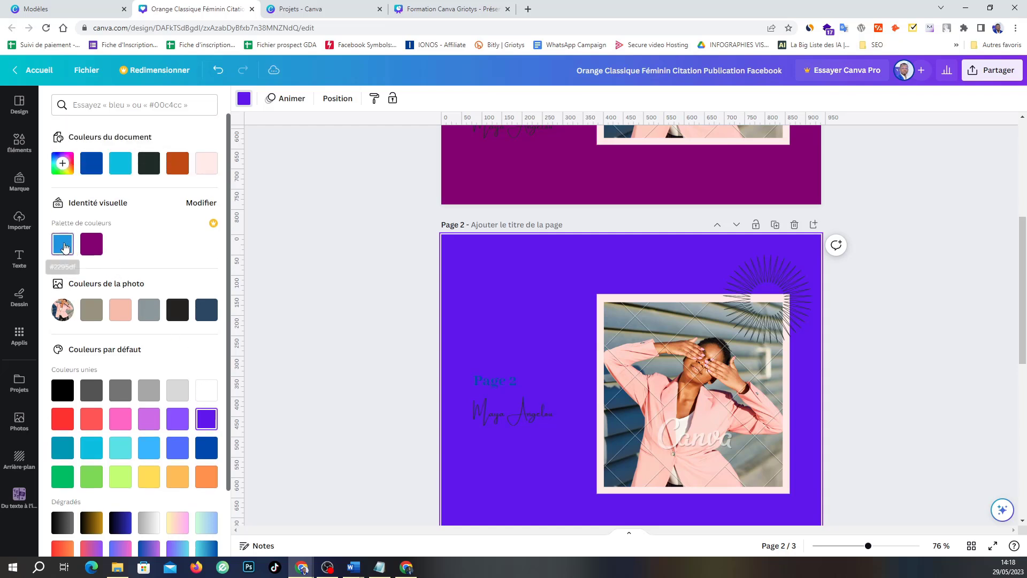
click(73, 247)
click(86, 245)
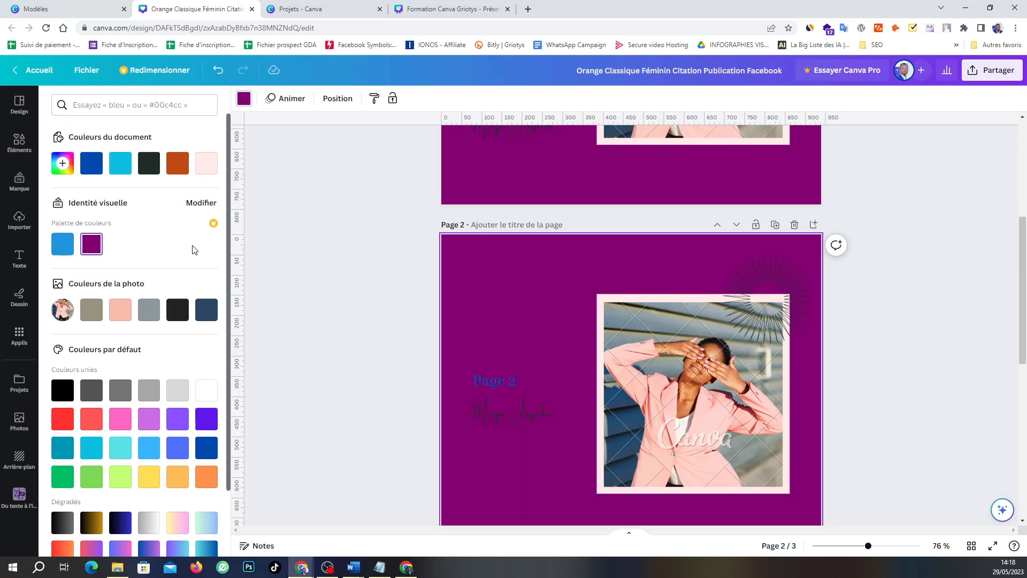
Review the background colours of all pages from page 1 down to page 3
scroll(134, 320, down, 2)
scroll(554, 376, up, 4)
scroll(554, 377, up, 1)
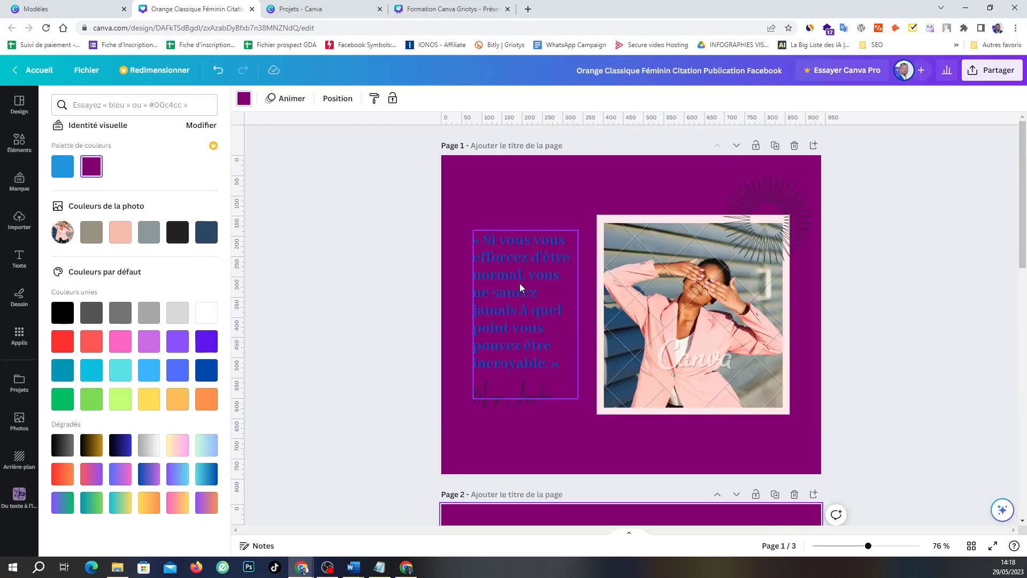
click(519, 283)
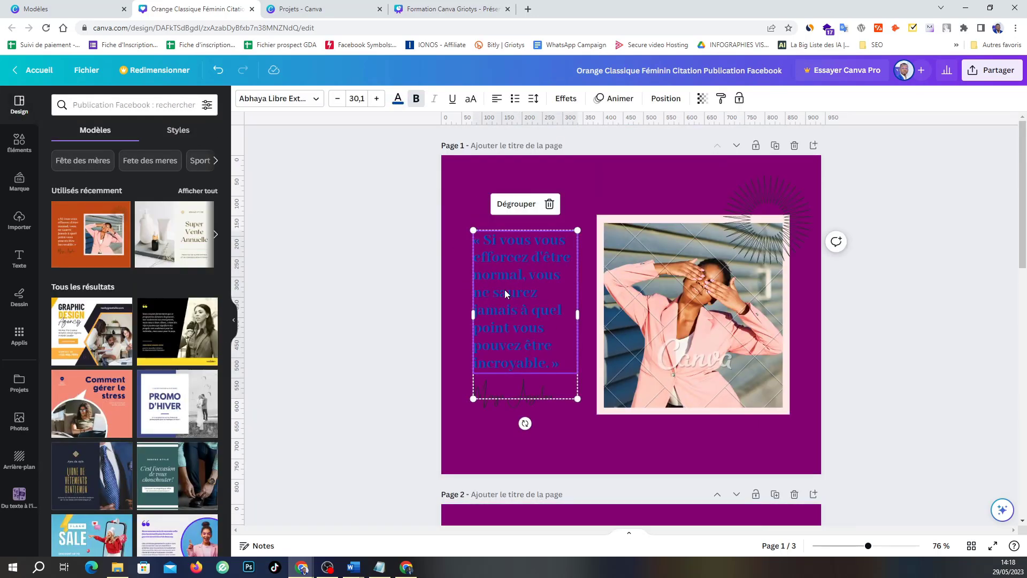
scroll(662, 321, down, 2)
scroll(663, 325, down, 12)
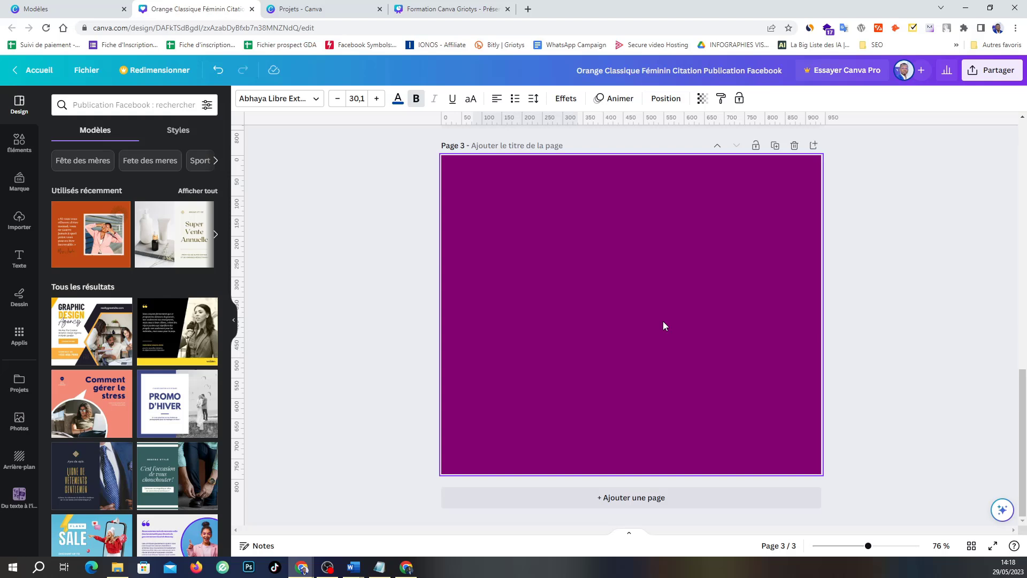
click(612, 307)
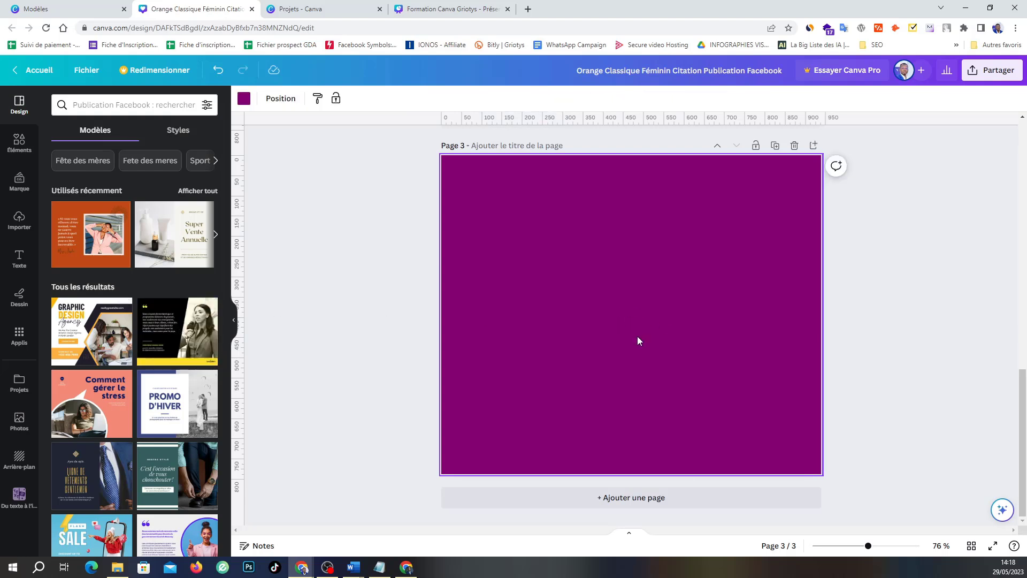
Duplicate page 1 with its quote and photo
scroll(788, 258, up, 12)
click(801, 228)
scroll(800, 228, up, 1)
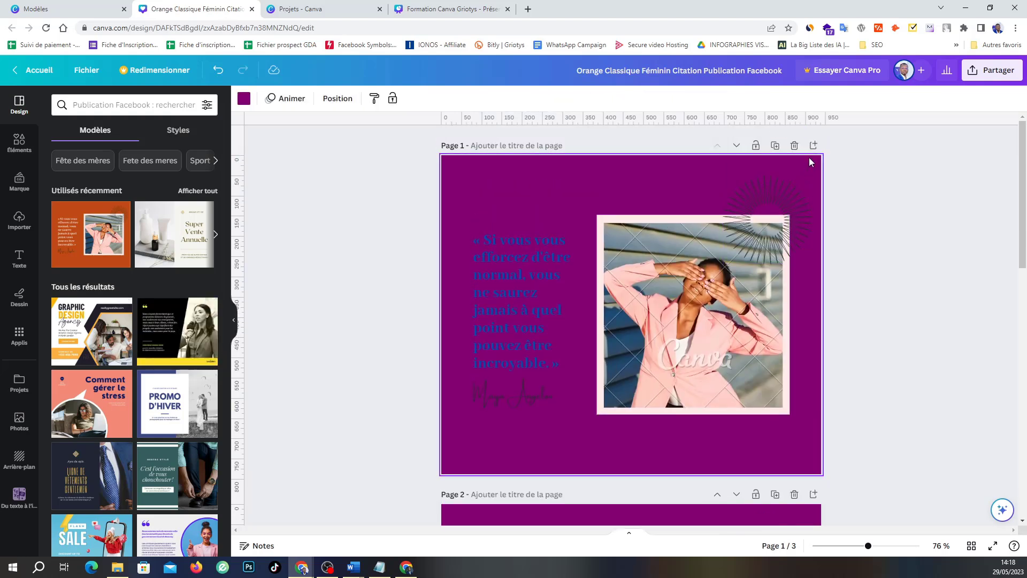
click(775, 145)
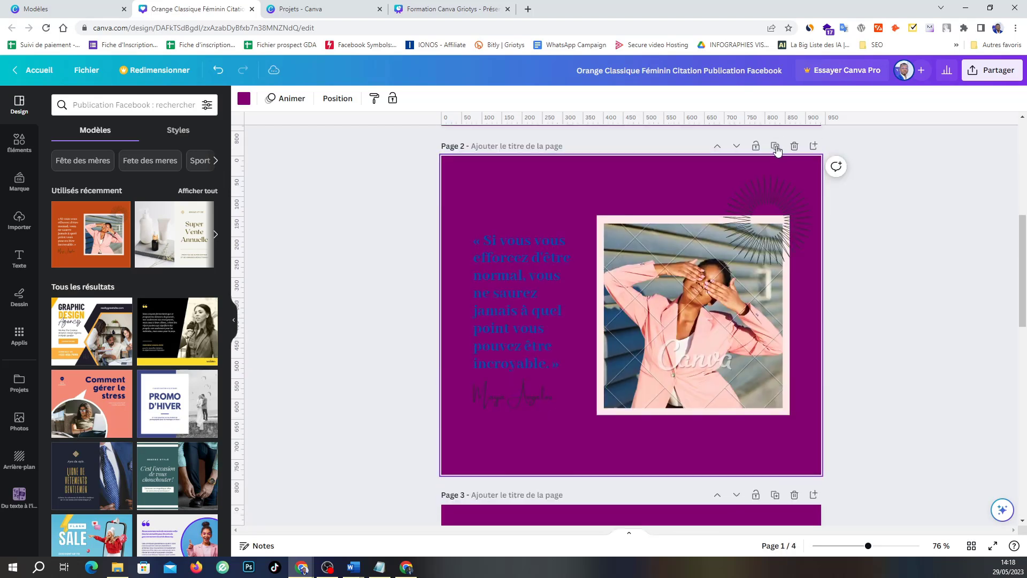
Change the page 3 background to the photo's salmon pink #f6bdad and apply the change to all pages
scroll(614, 328, down, 10)
scroll(614, 322, down, 1)
scroll(742, 320, up, 8)
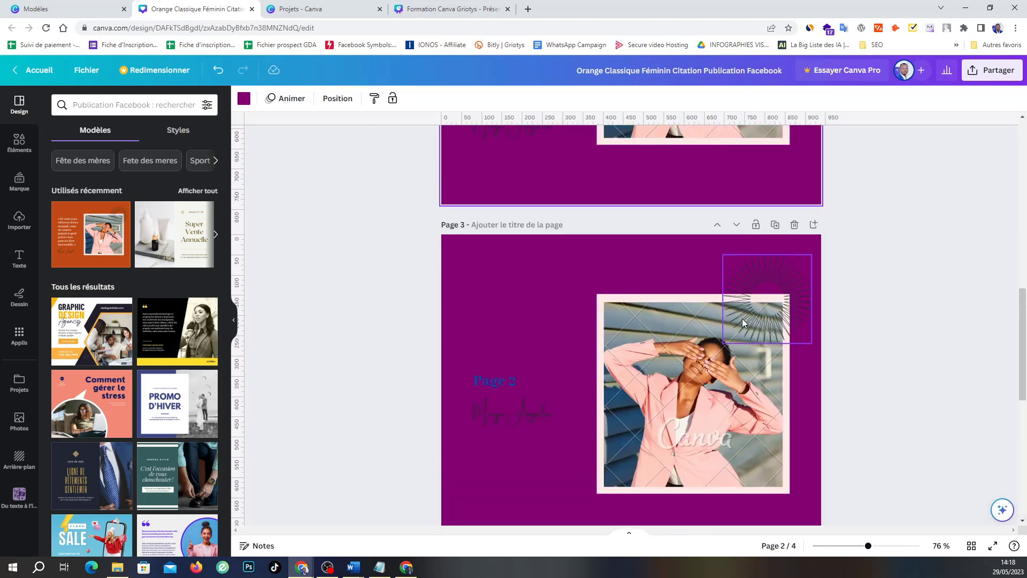
click(503, 279)
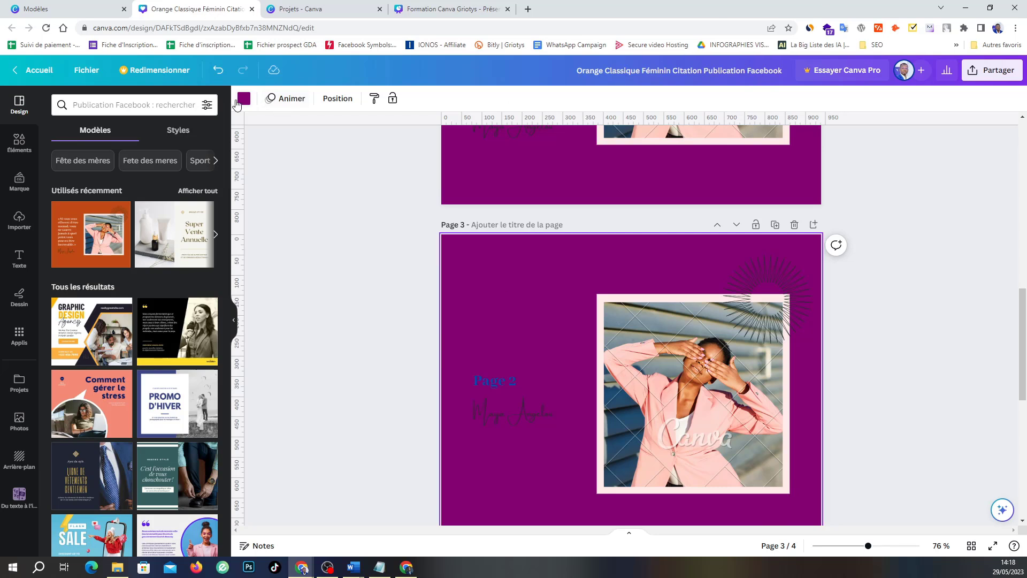
click(243, 100)
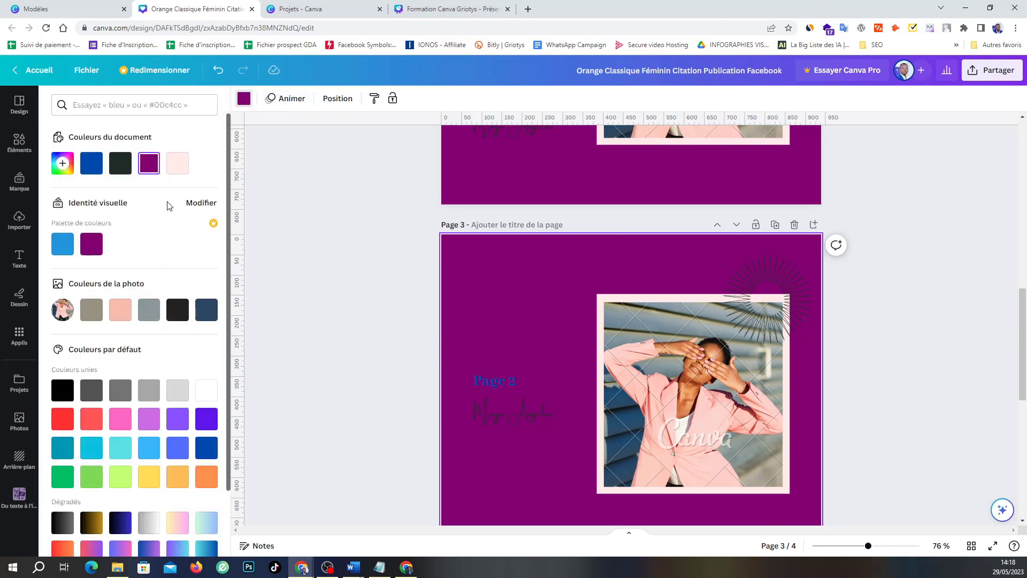
click(119, 312)
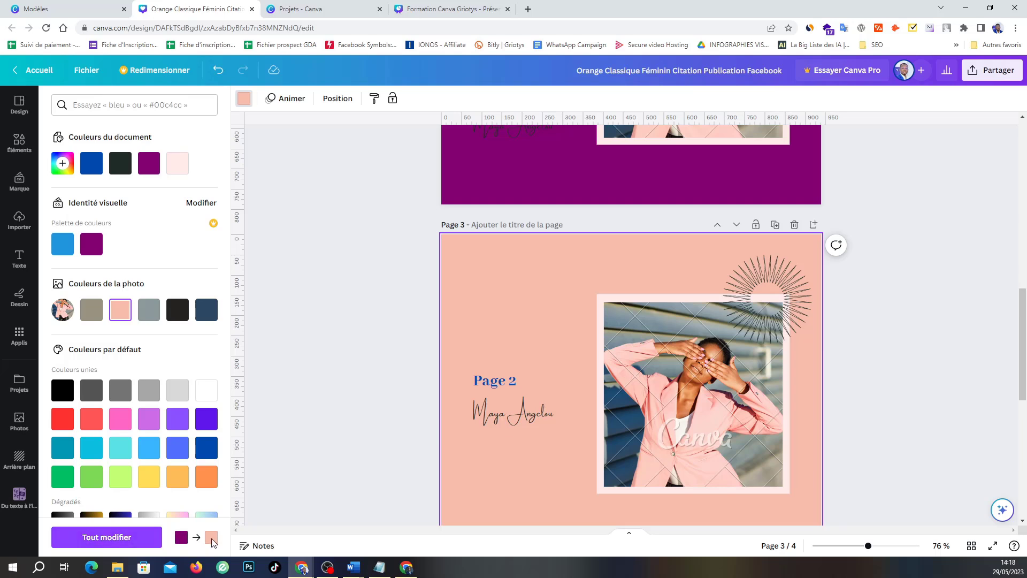
click(124, 538)
scroll(557, 282, up, 10)
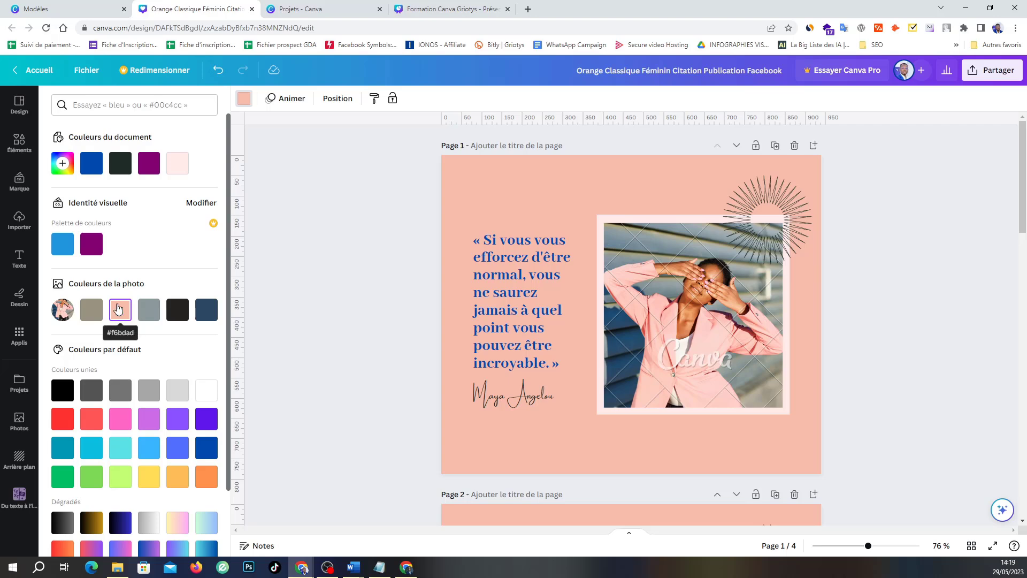
scroll(667, 332, down, 10)
scroll(657, 345, down, 8)
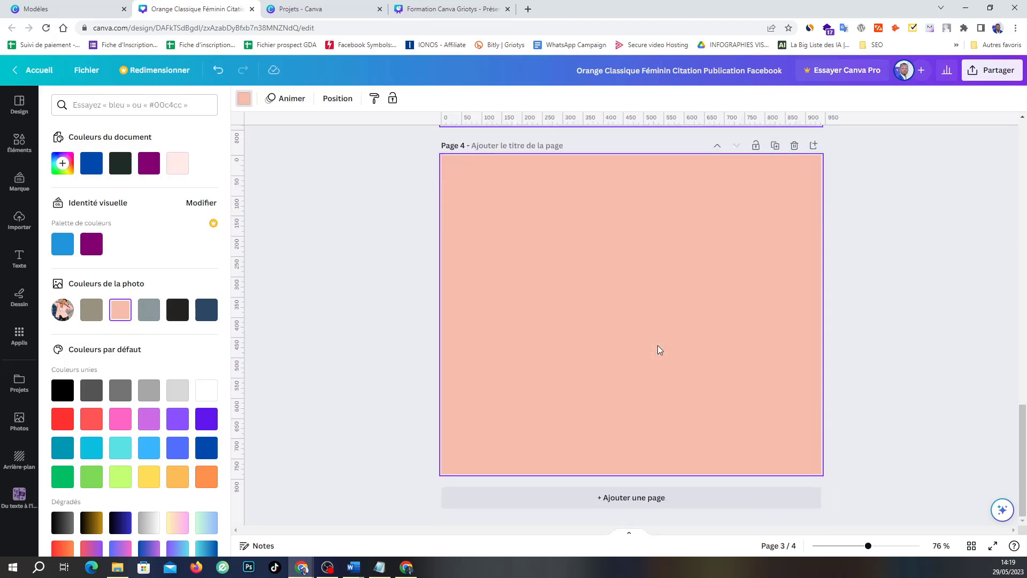
scroll(543, 342, up, 20)
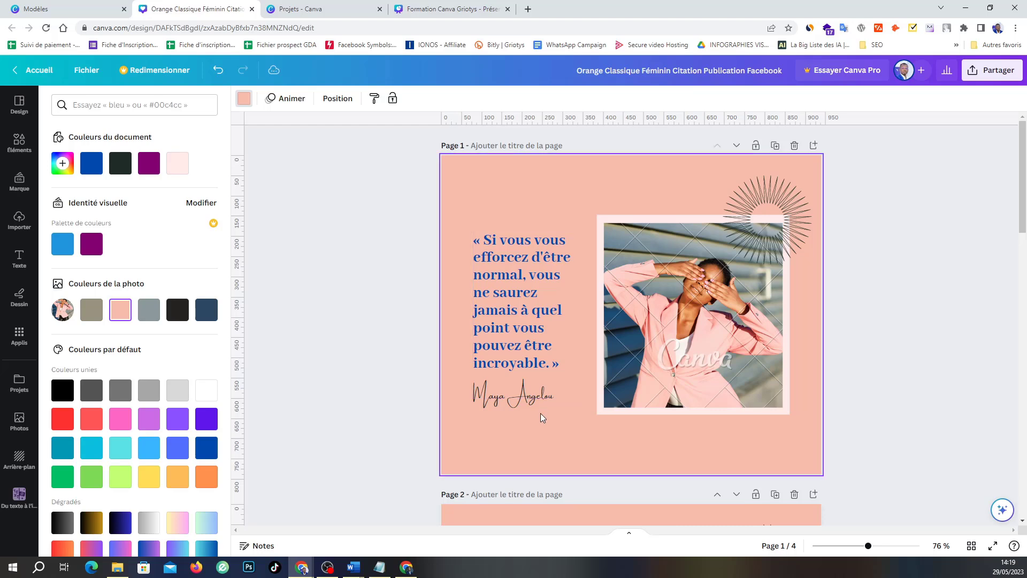
Change the page 3 background to the photo's dark blue and apply the change to all pages
scroll(540, 412, down, 10)
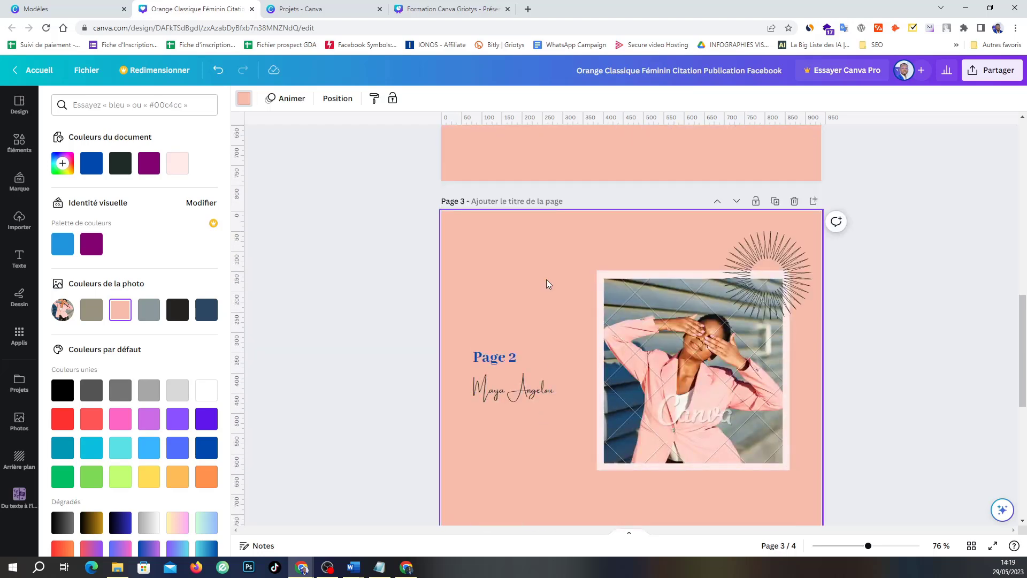
click(244, 98)
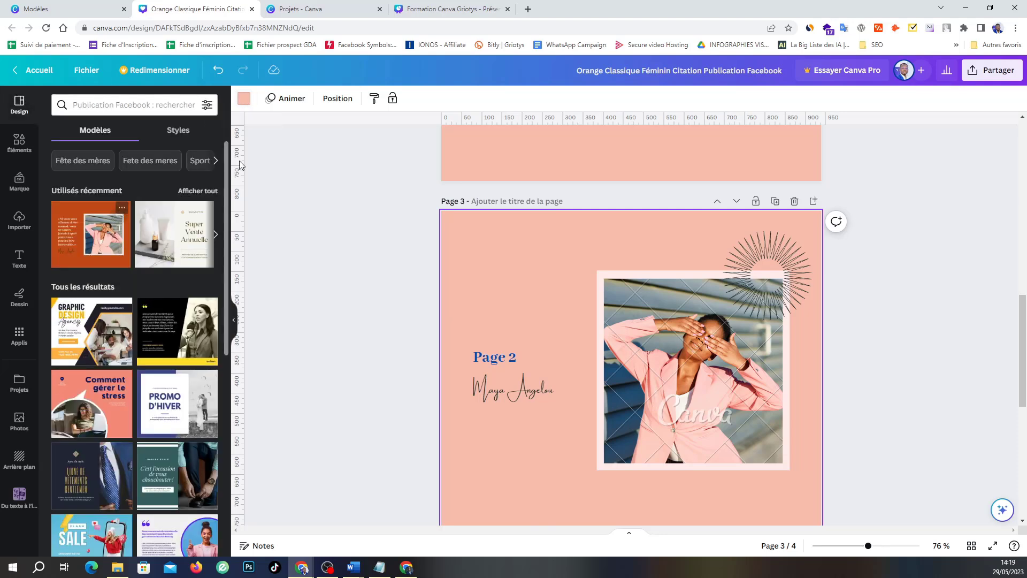
click(244, 98)
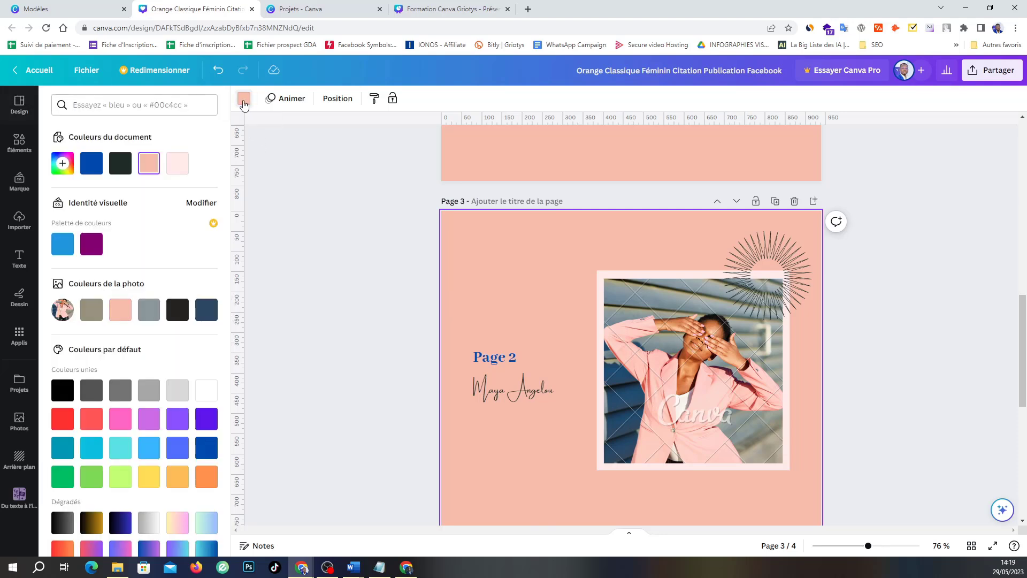
click(209, 316)
click(109, 540)
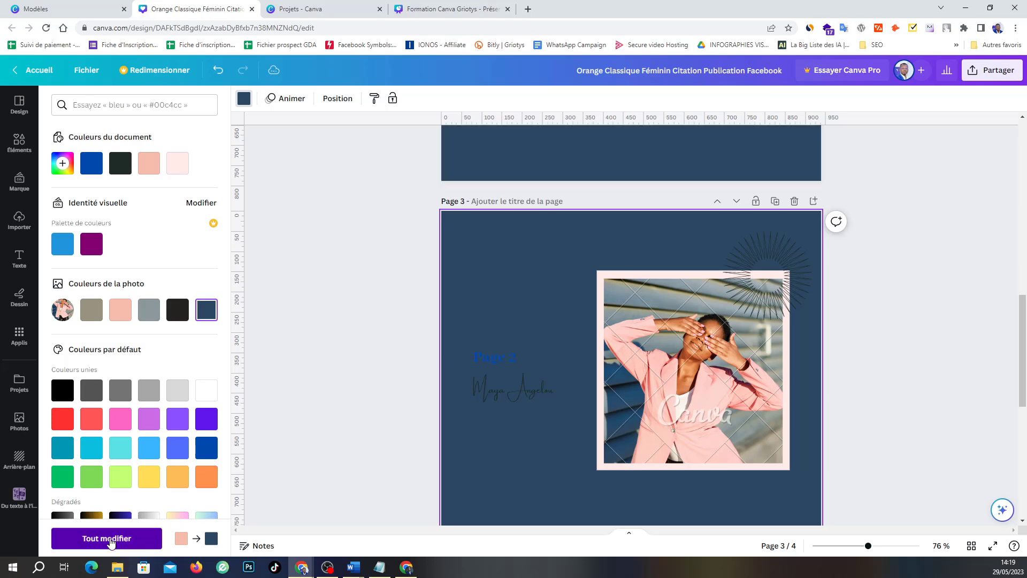